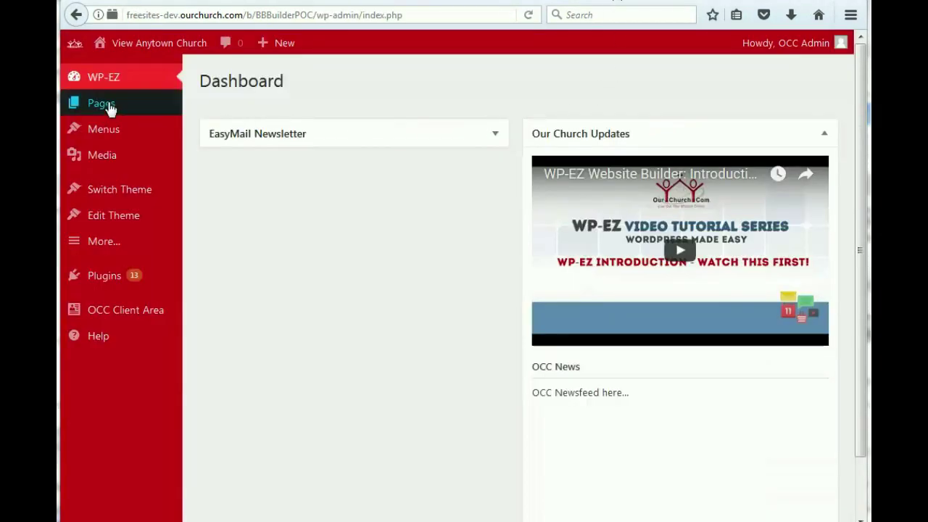
# Add a new page titled "Test Page"
pyautogui.moveTo(108, 107)
pyautogui.click(208, 135)
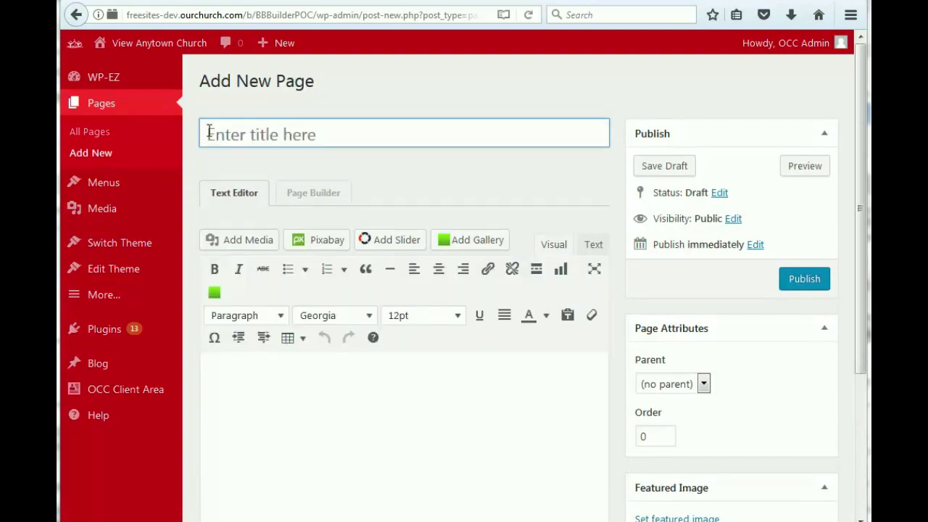
pyautogui.click(244, 133)
pyautogui.write('Test')
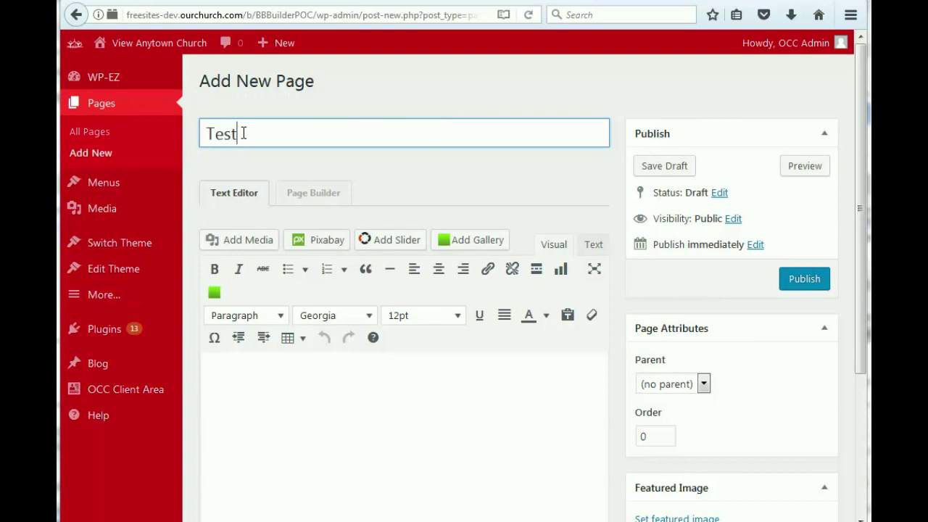
pyautogui.write(' Page')
# Open the page in the Page Builder with the Blank layout template and add a 1-column row
pyautogui.click(311, 201)
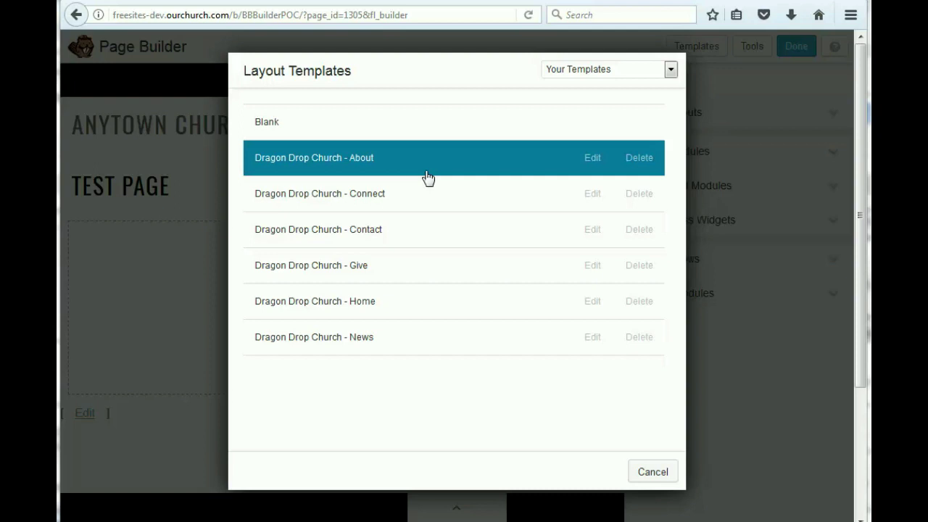
pyautogui.click(358, 127)
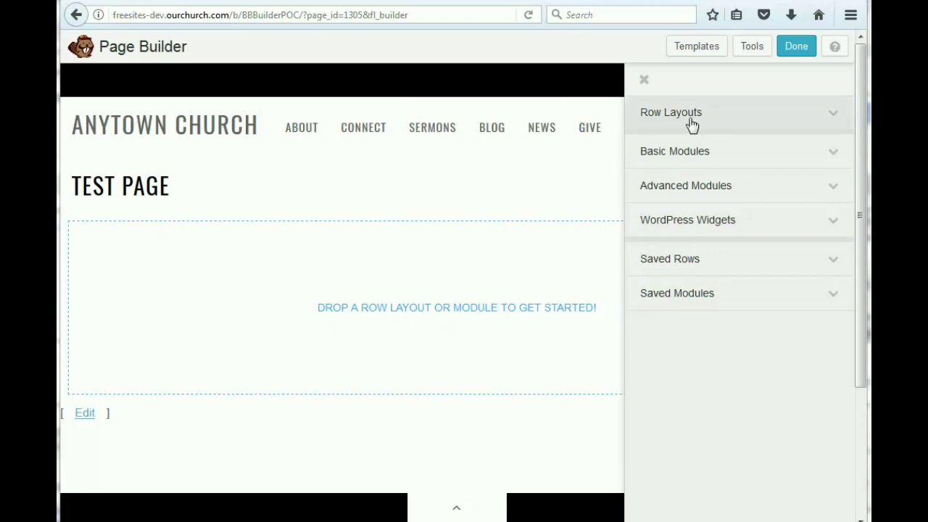
pyautogui.click(835, 116)
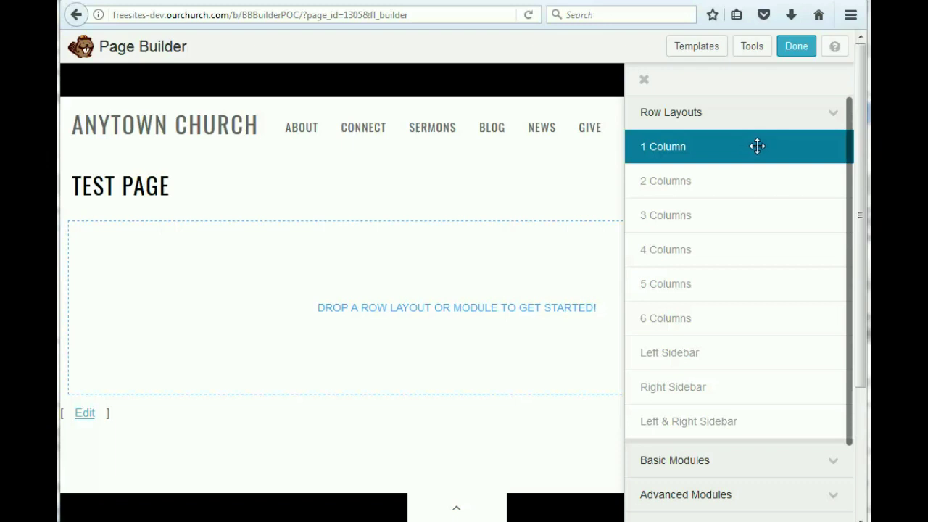
pyautogui.moveTo(758, 147); pyautogui.dragTo(418, 243)
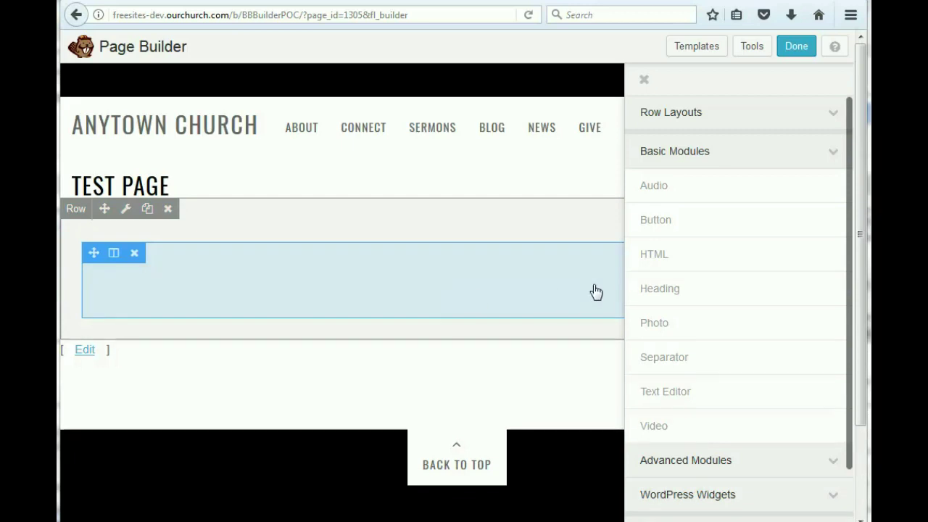
# Place a Heading module in the row with the text "Welcome to our awesome new test page!"
pyautogui.moveTo(747, 185); pyautogui.dragTo(748, 164)
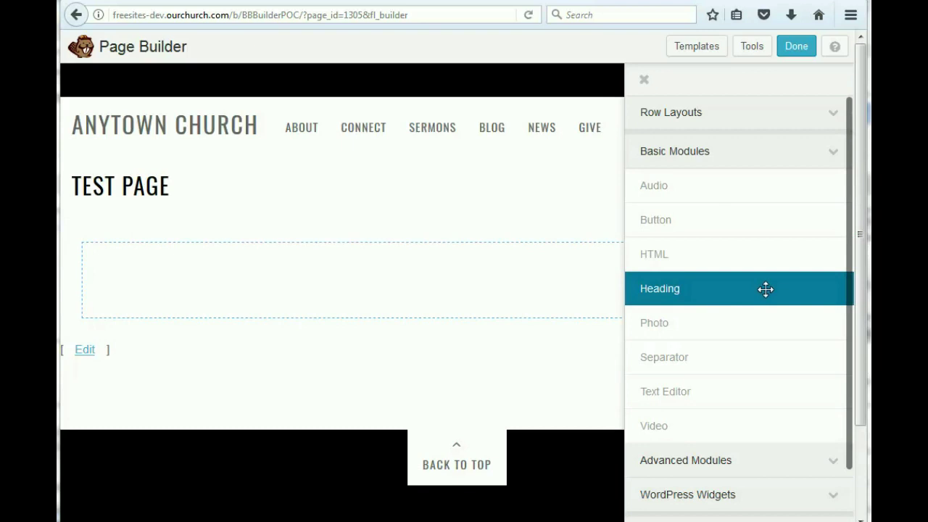
pyautogui.moveTo(764, 292); pyautogui.dragTo(400, 289)
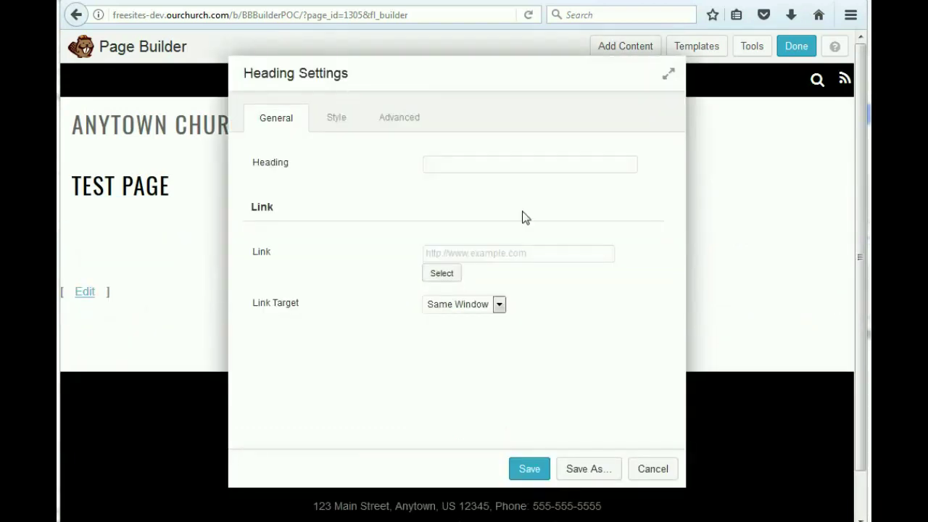
pyautogui.click(437, 162)
pyautogui.write('Welcome to our awesome new test page!')
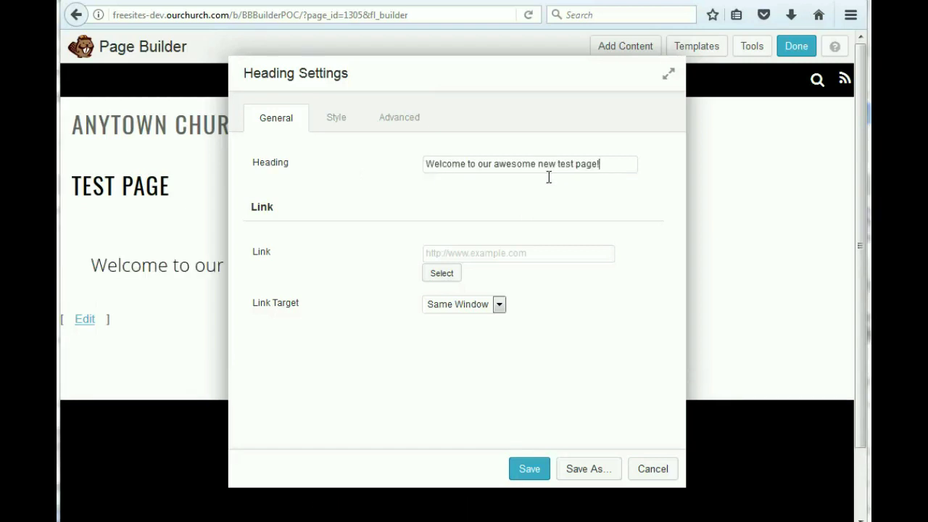
# Style the heading with center alignment and the h2 HTML tag, and save it
pyautogui.click(333, 120)
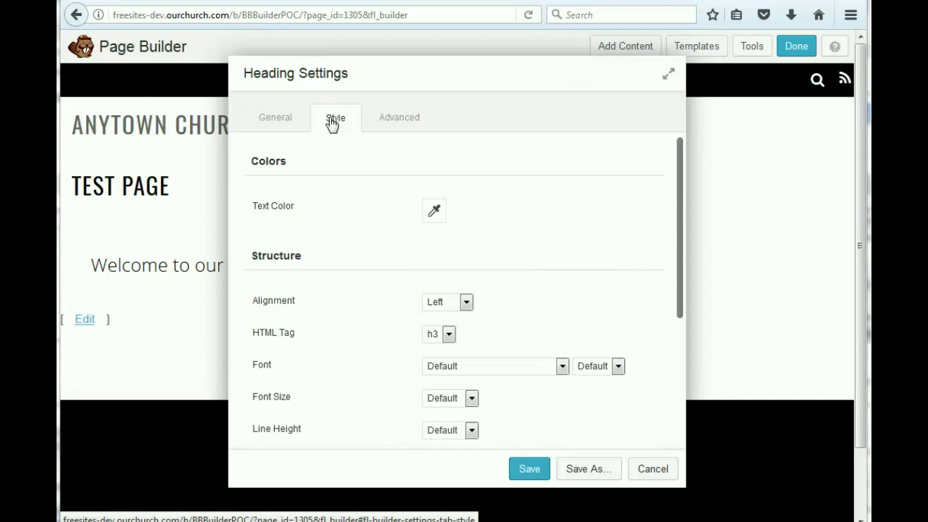
pyautogui.click(453, 304)
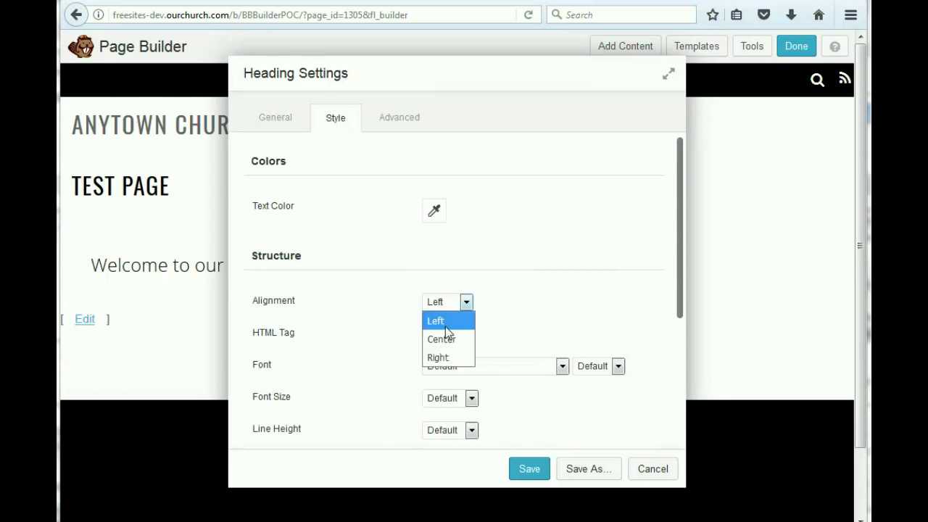
pyautogui.click(444, 340)
pyautogui.click(449, 334)
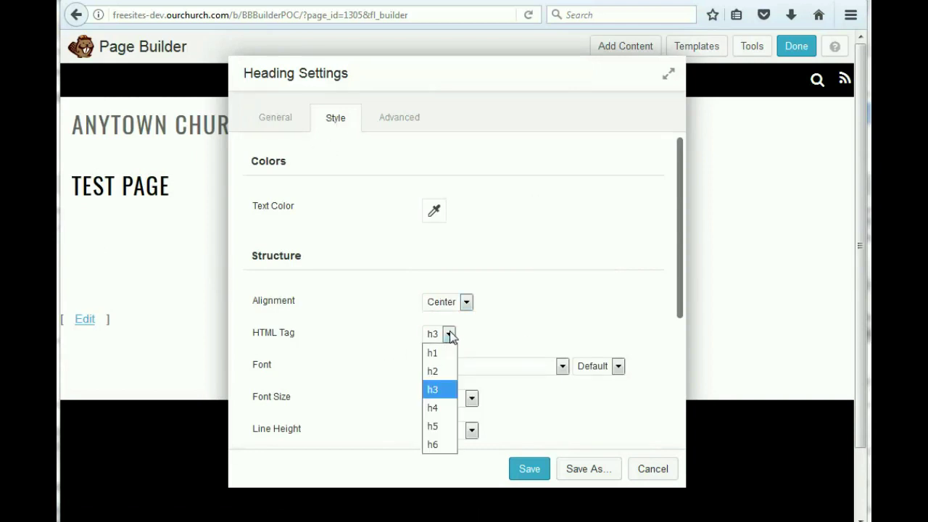
pyautogui.click(441, 373)
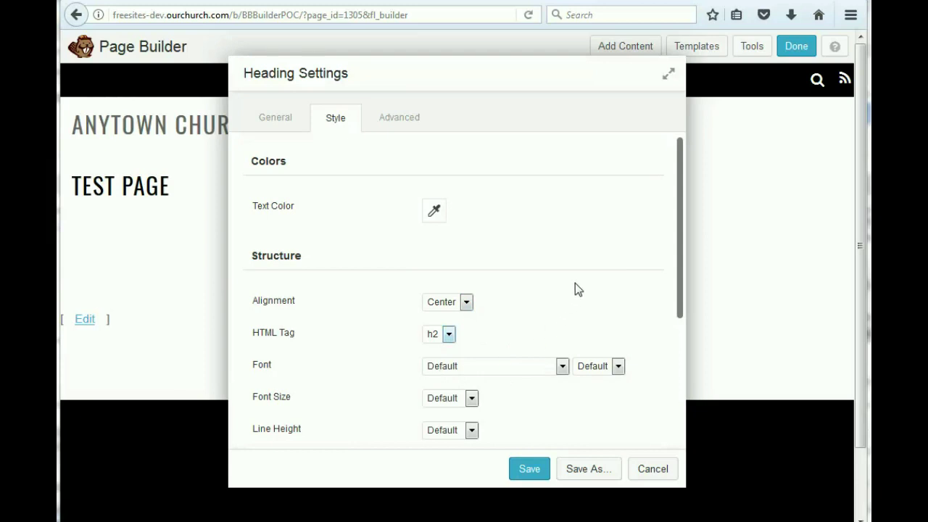
pyautogui.click(534, 472)
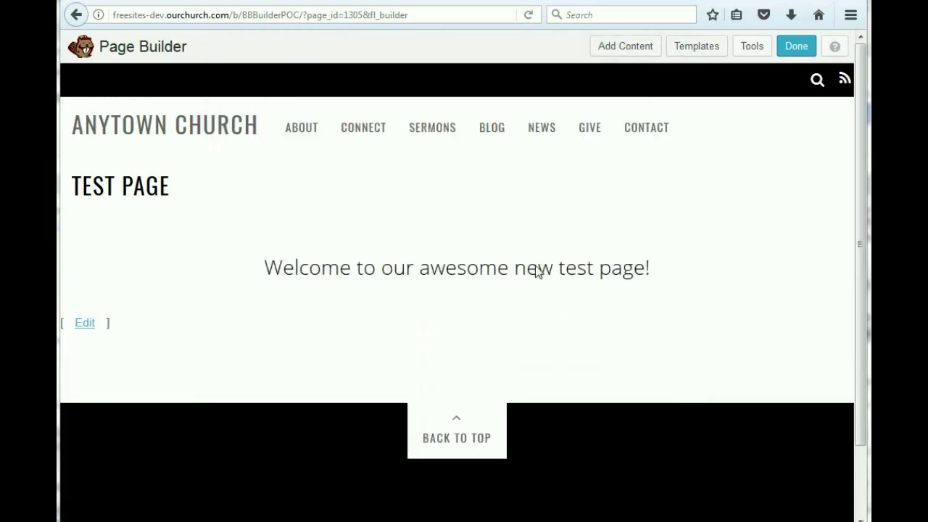
# Add a second 1-column row below the heading and place a Text Editor module in it
pyautogui.moveTo(538, 272)
pyautogui.click(627, 47)
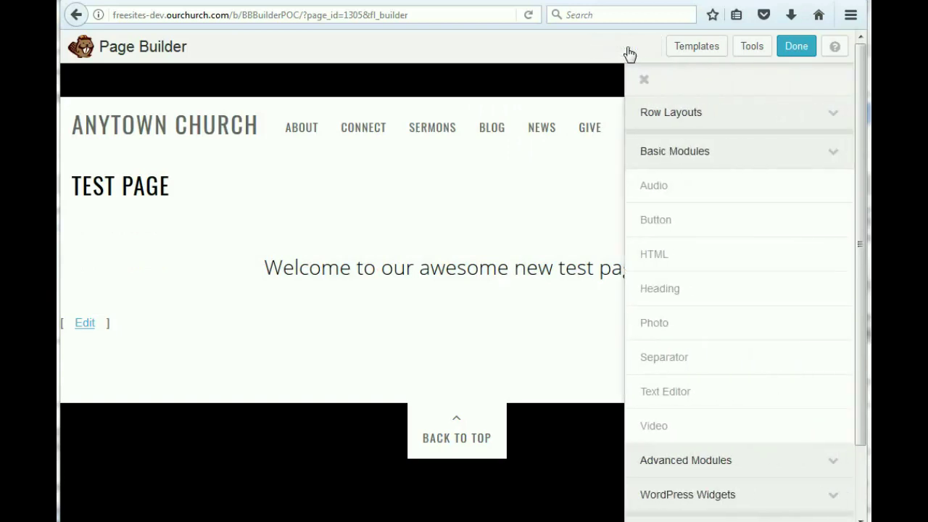
pyautogui.click(839, 113)
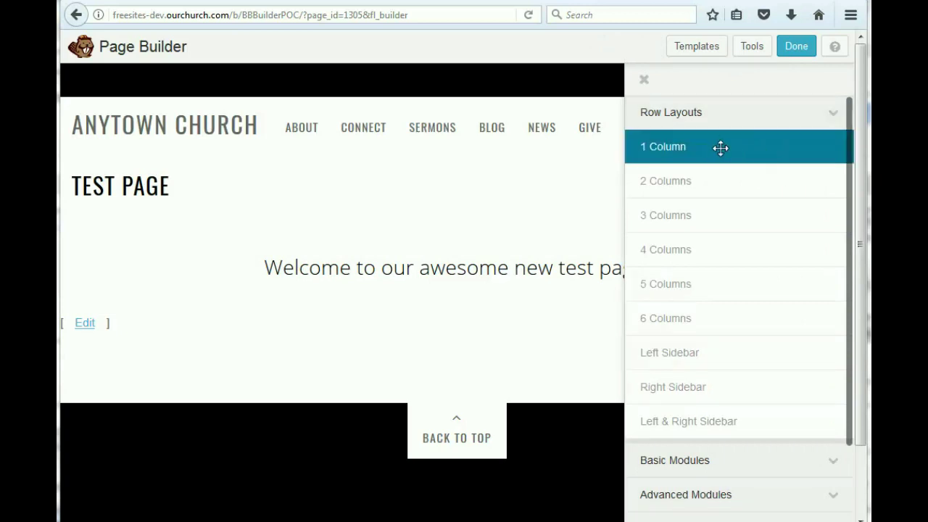
pyautogui.moveTo(721, 147); pyautogui.dragTo(330, 413)
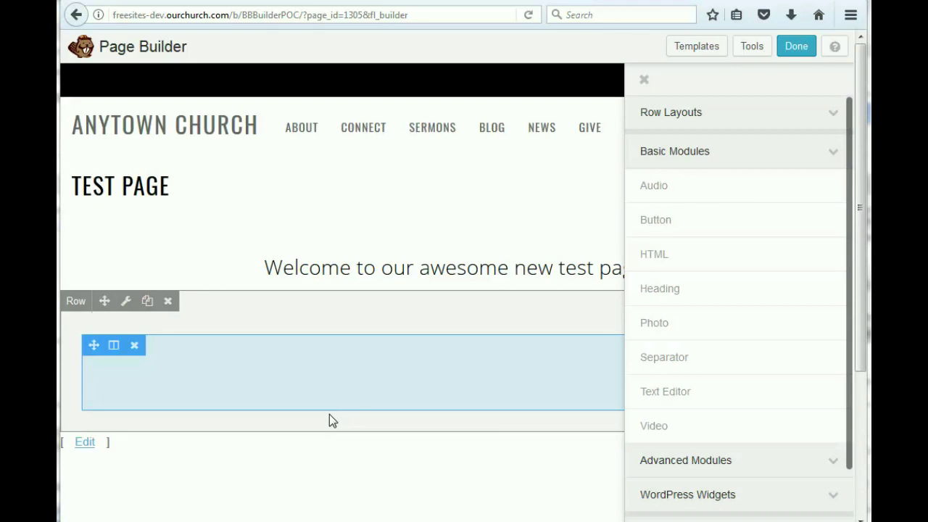
pyautogui.moveTo(664, 393); pyautogui.dragTo(329, 374)
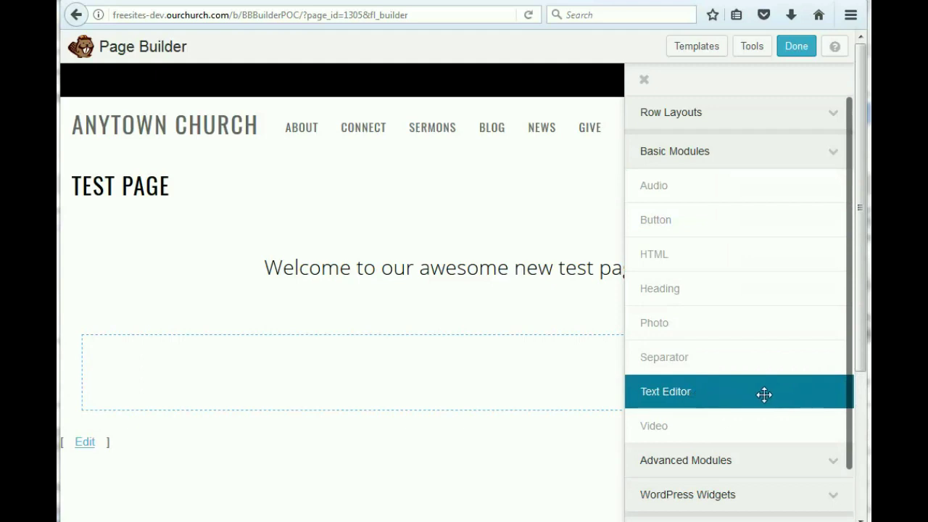
pyautogui.moveTo(779, 392); pyautogui.dragTo(430, 331)
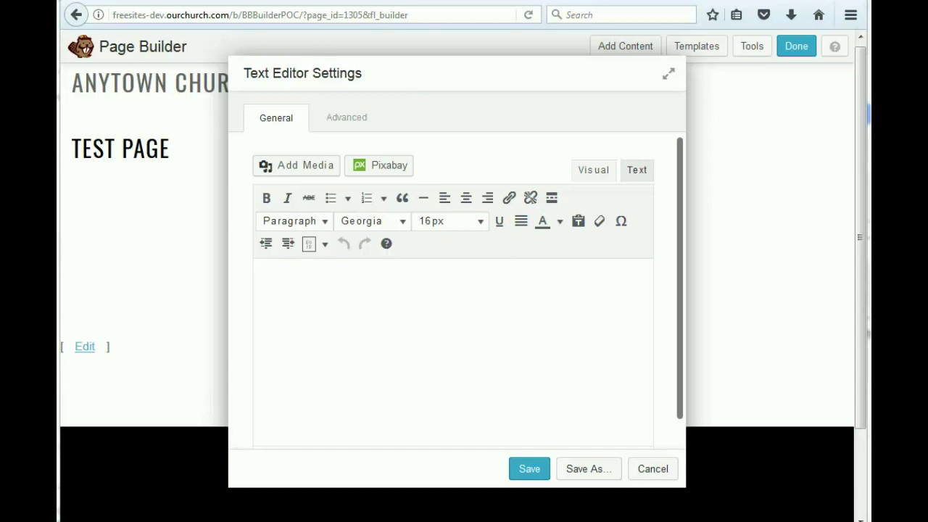
# Write "Hi and thanks or watching this page. This is the native WP-EZ (WordPress) page editor you're probably already familiar wiith." and save the module
pyautogui.click(351, 282)
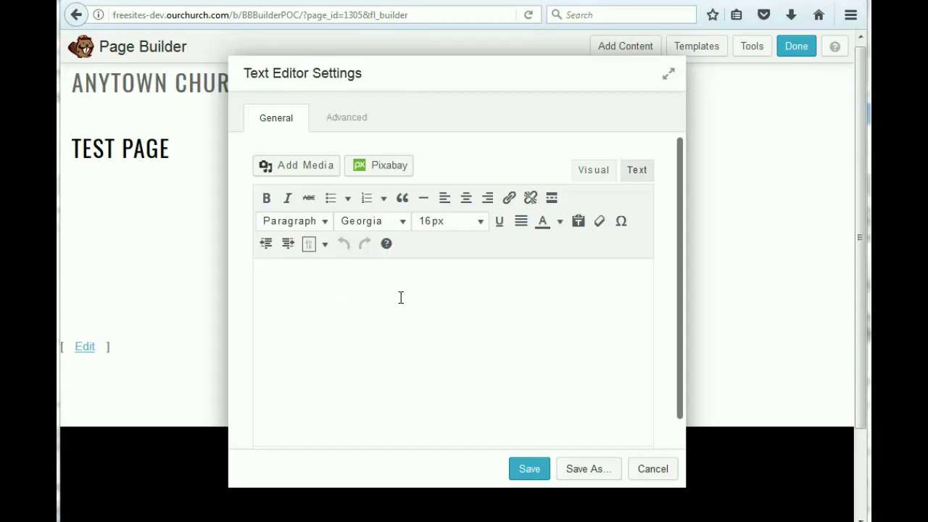
pyautogui.write("Hi and thanks or watching this page. This is the native WP-EZ (WordPress) page editor you're probably alread")
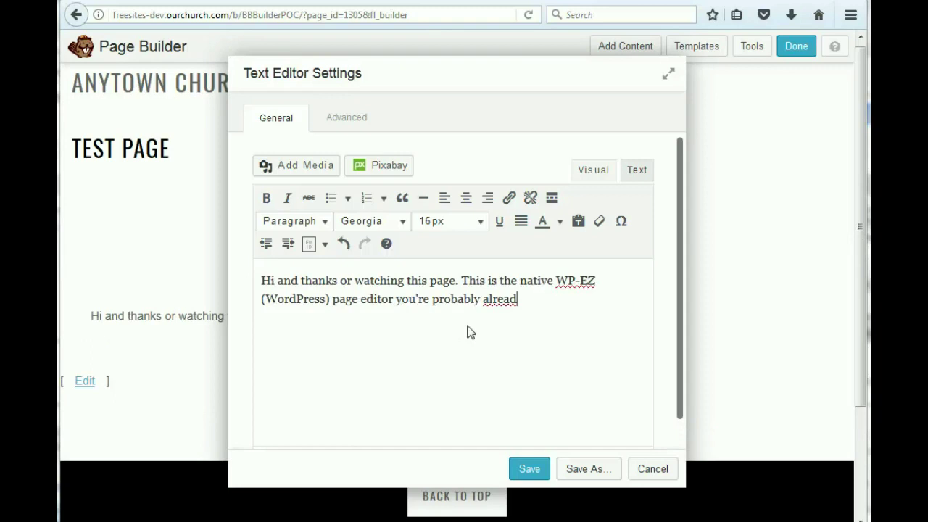
pyautogui.write('y familir with')
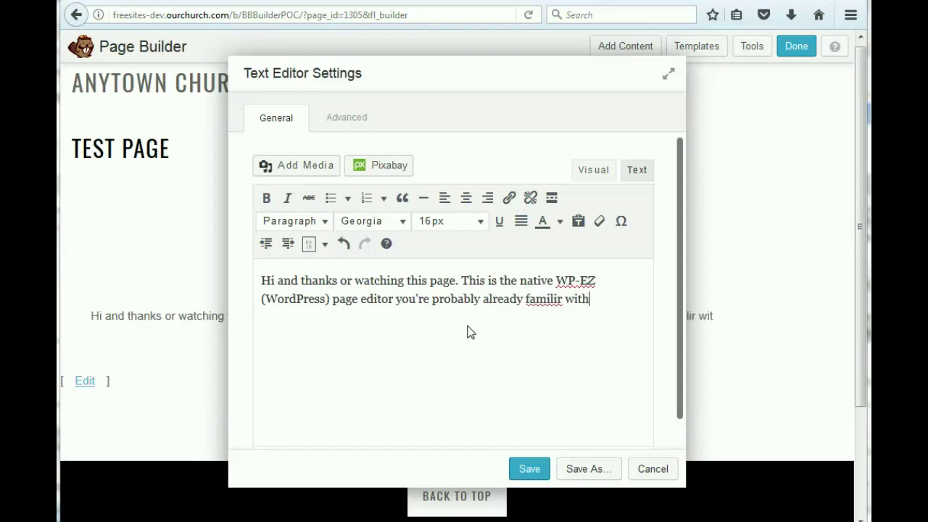
pyautogui.press('BackSpace')
pyautogui.press('BackSpace')
pyautogui.press('BackSpace')
pyautogui.press('BackSpace')
pyautogui.press('BackSpace')
pyautogui.press('BackSpace')
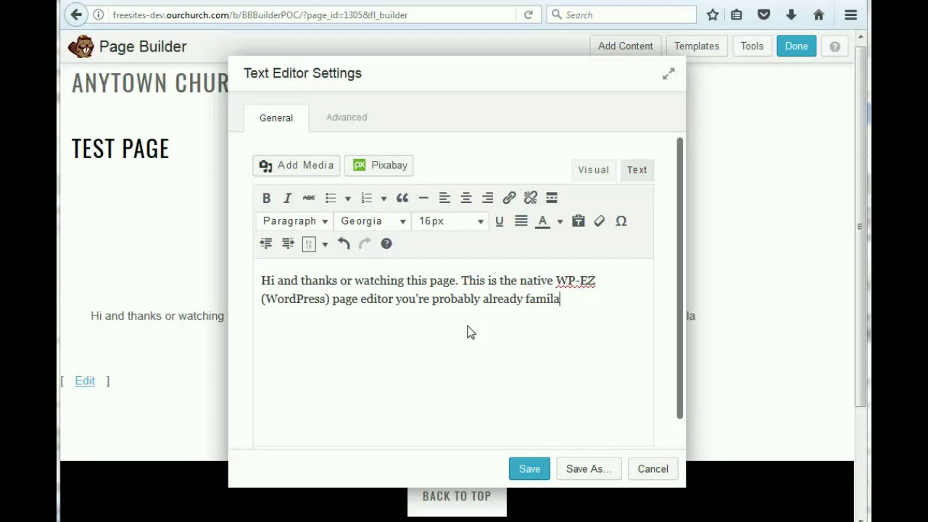
pyautogui.press('BackSpace')
pyautogui.write('iar wiith.')
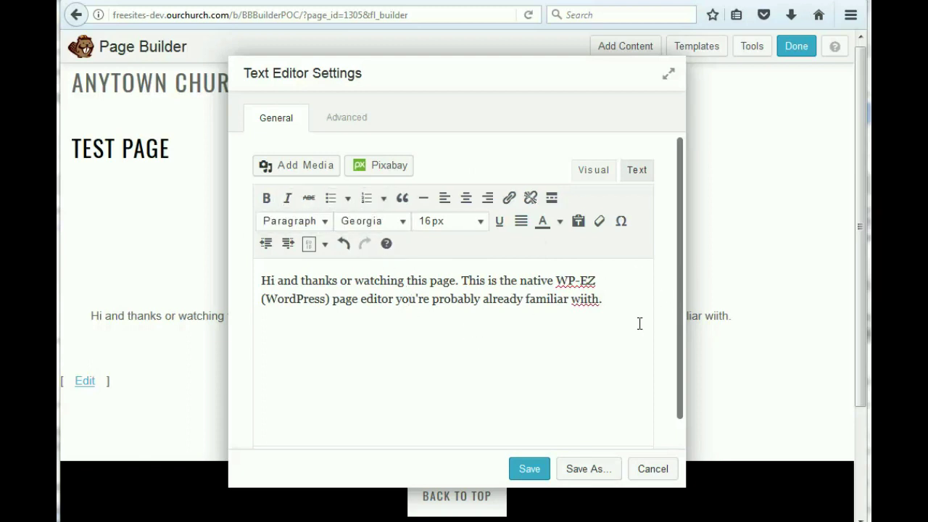
pyautogui.click(529, 469)
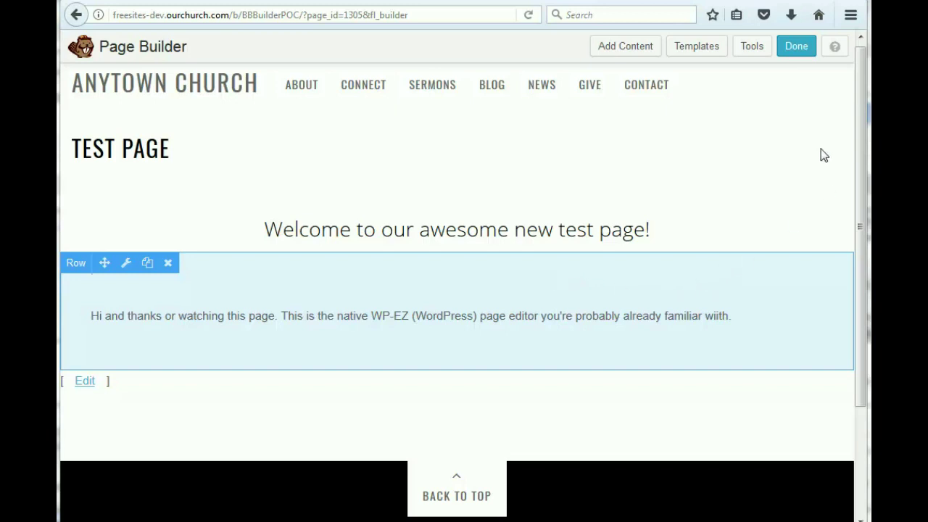
# Add a 2-column row below the text row and place a Text Editor module in its first column
pyautogui.click(617, 49)
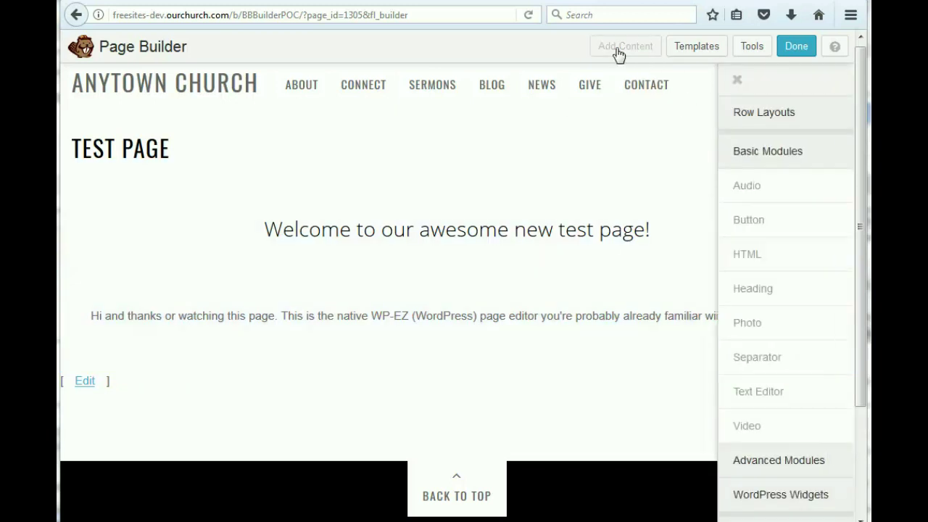
pyautogui.click(840, 123)
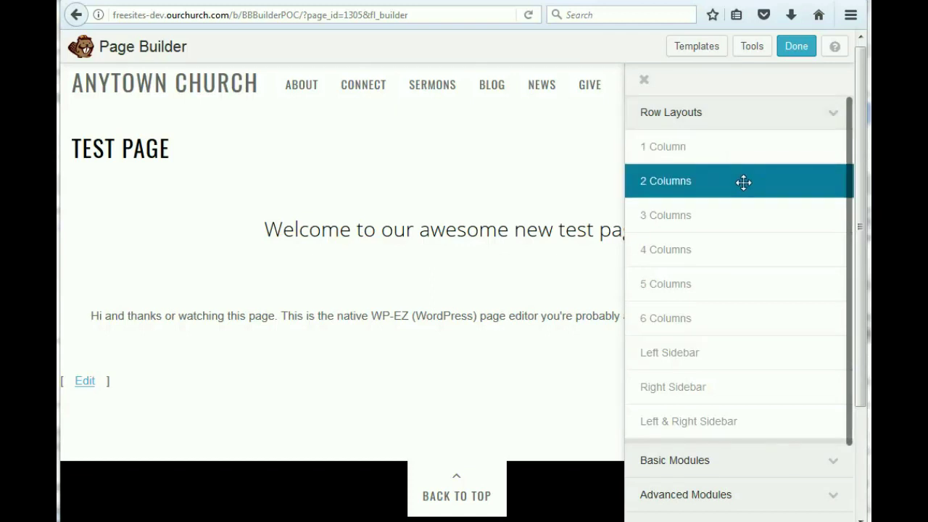
pyautogui.moveTo(744, 182); pyautogui.dragTo(414, 375)
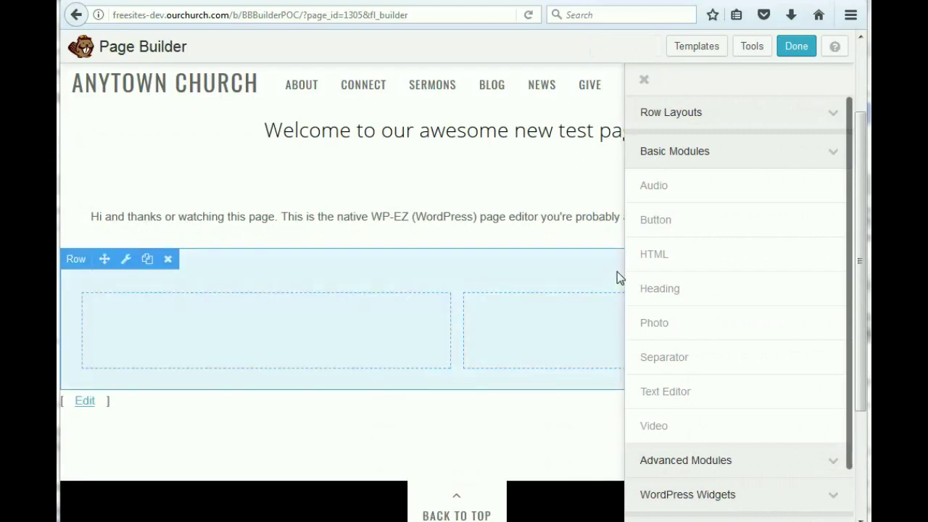
pyautogui.moveTo(736, 395); pyautogui.dragTo(290, 518)
pyautogui.moveTo(353, 519); pyautogui.dragTo(308, 400)
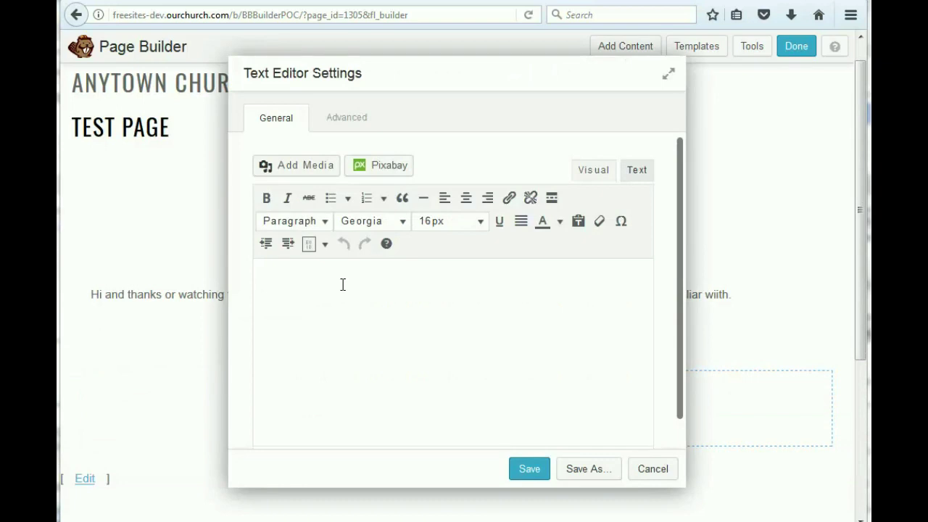
# Enter "Some Ministry" as the first line of the first column's text and make it bold
pyautogui.write('Some Ministry')
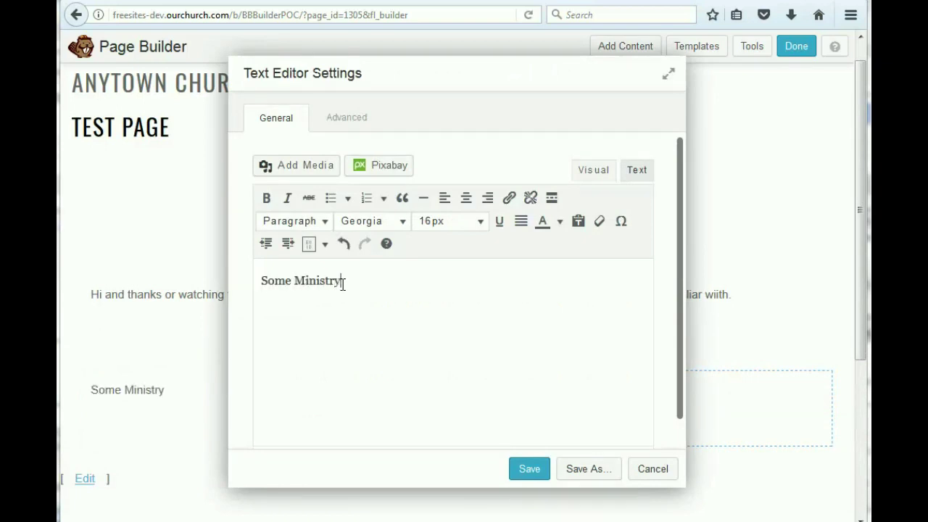
pyautogui.press('Return')
pyautogui.moveTo(357, 279); pyautogui.dragTo(236, 279)
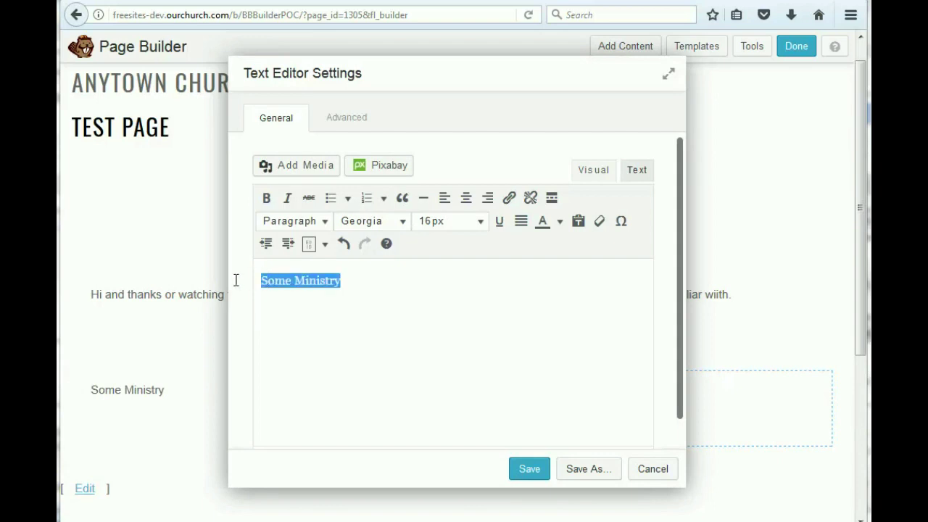
pyautogui.hotkey('ctrl', 'b')
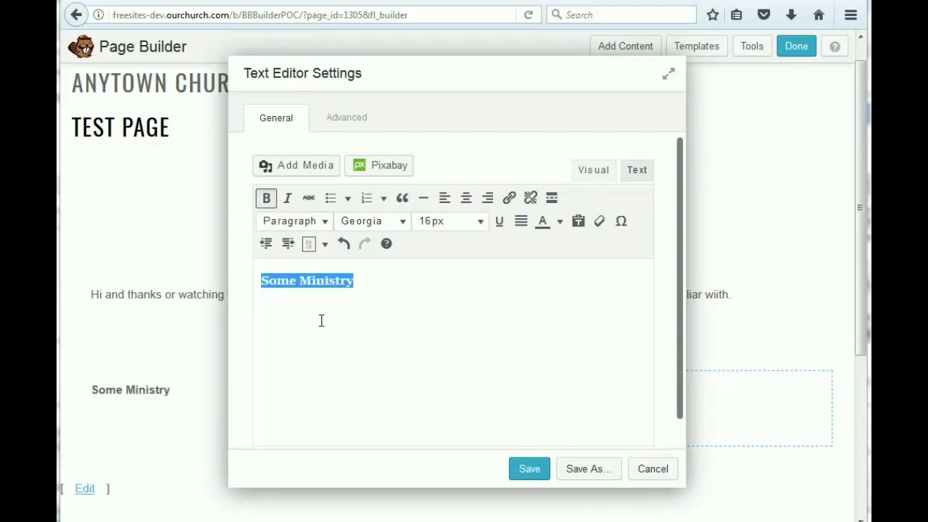
# Below the bold line, write "Our church has some ministry that's starting up. Here's some info about it." and save the text module
pyautogui.click(318, 320)
pyautogui.write('Our c')
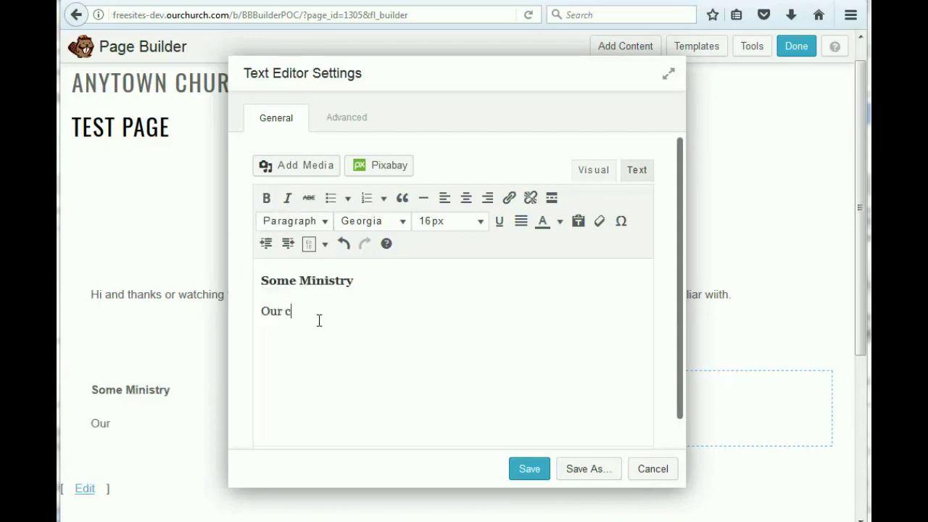
pyautogui.write('hurch has some ')
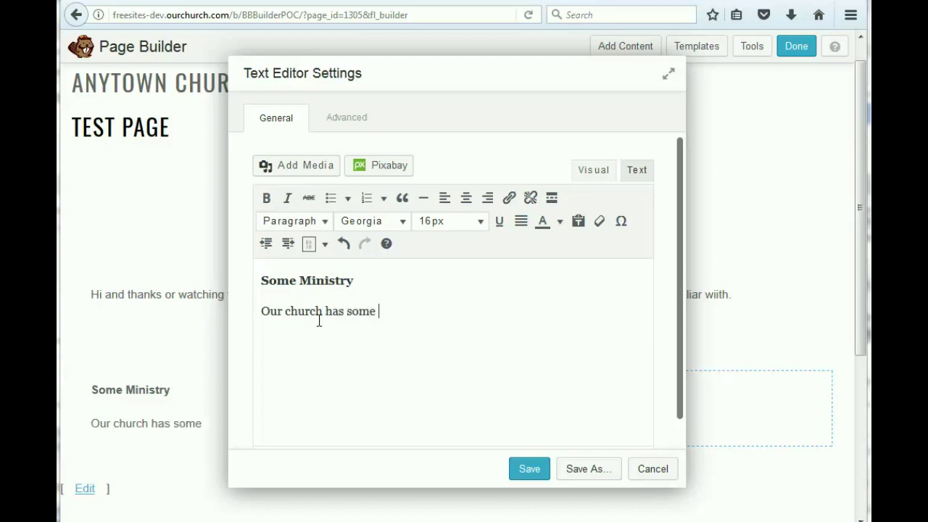
pyautogui.write('ministry')
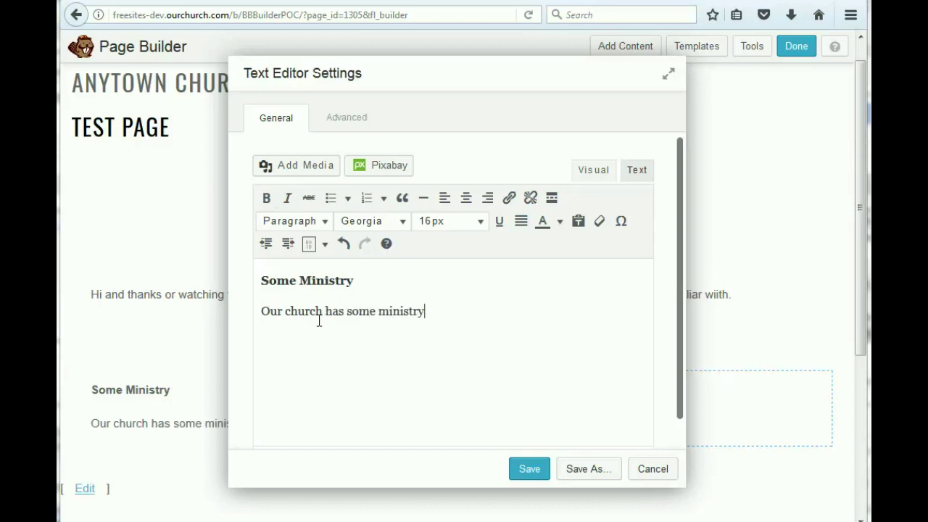
pyautogui.write(" that's starting up.")
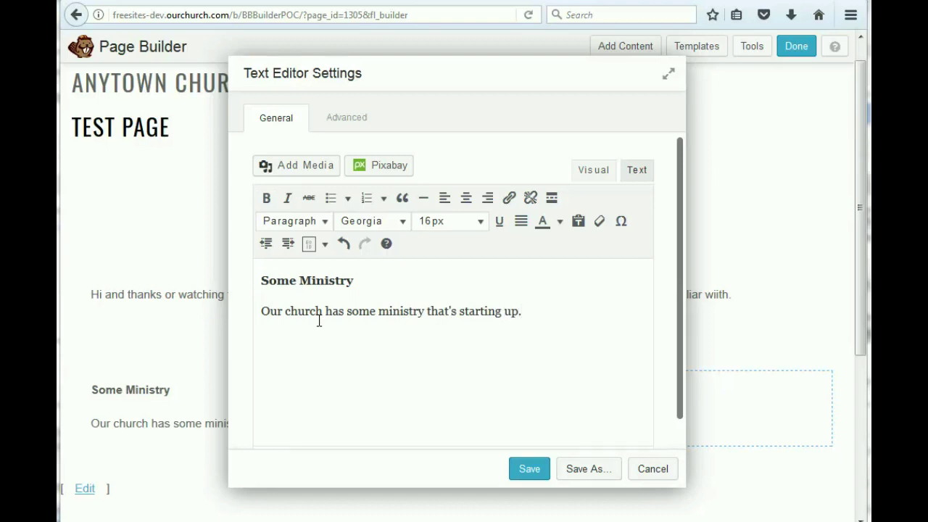
pyautogui.write("  Here's some info about it.")
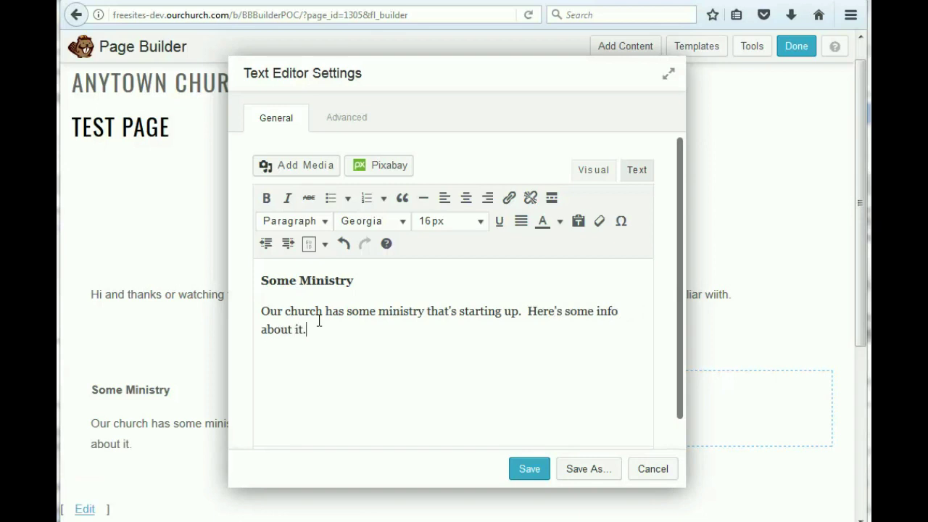
pyautogui.click(527, 471)
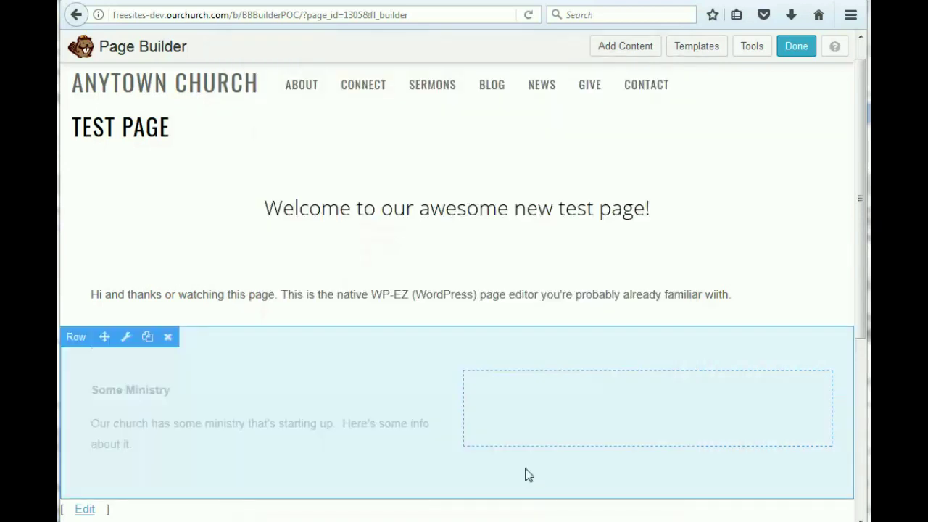
# Place a Photo module in the empty second column beside the Some Ministry text
pyautogui.moveTo(155, 408)
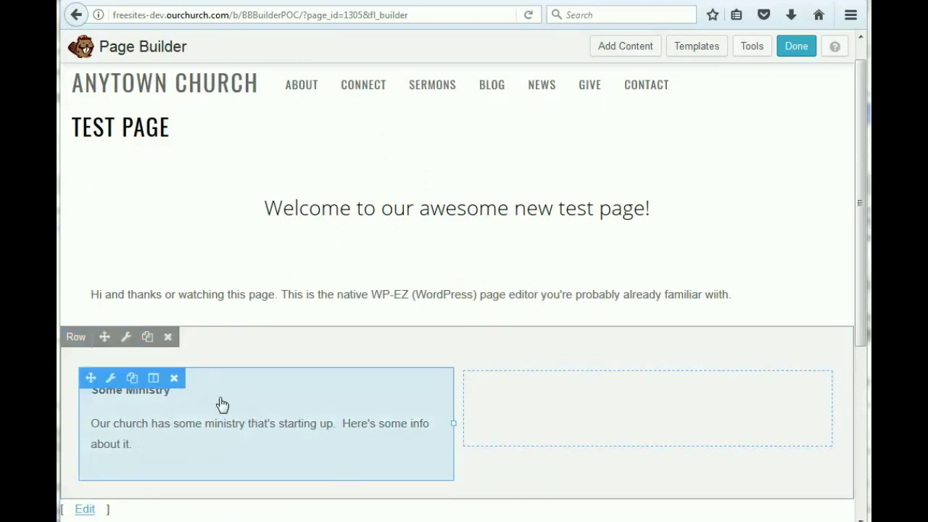
pyautogui.moveTo(642, 431)
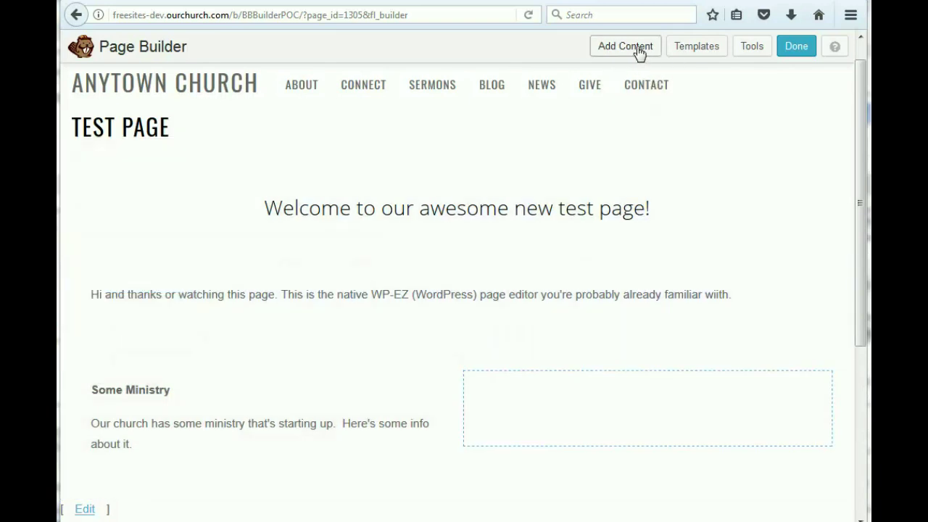
pyautogui.click(638, 53)
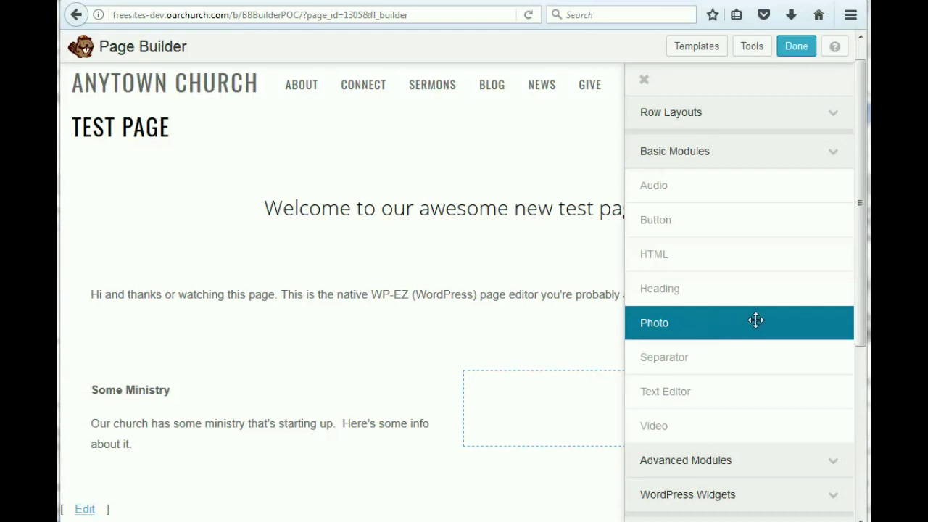
pyautogui.moveTo(755, 319); pyautogui.dragTo(572, 195)
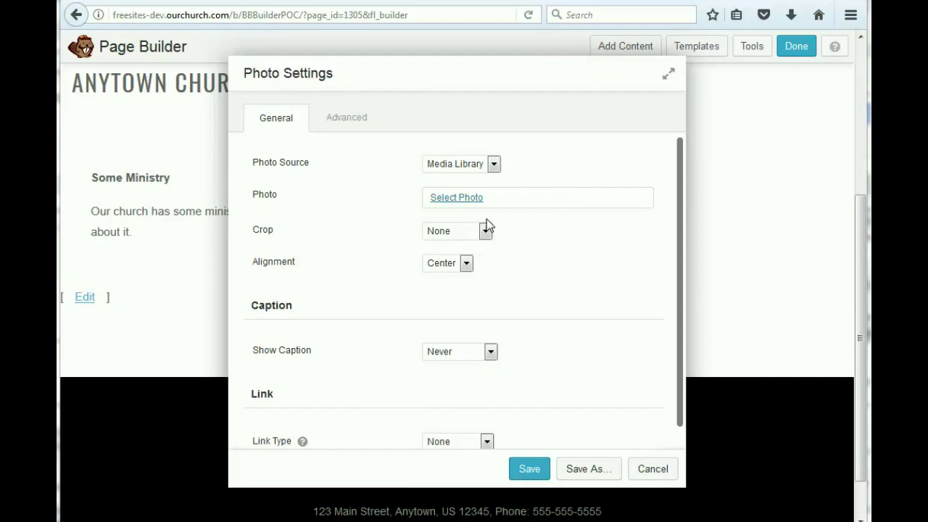
# Choose the handshake image churches-slider-04.jpg from the Media Library as the module's photo
pyautogui.click(457, 199)
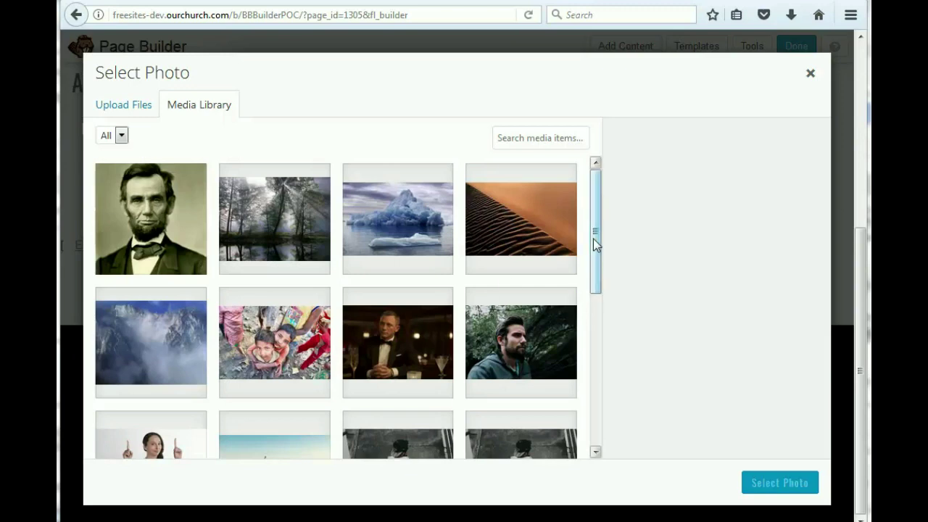
pyautogui.moveTo(595, 242); pyautogui.dragTo(596, 359)
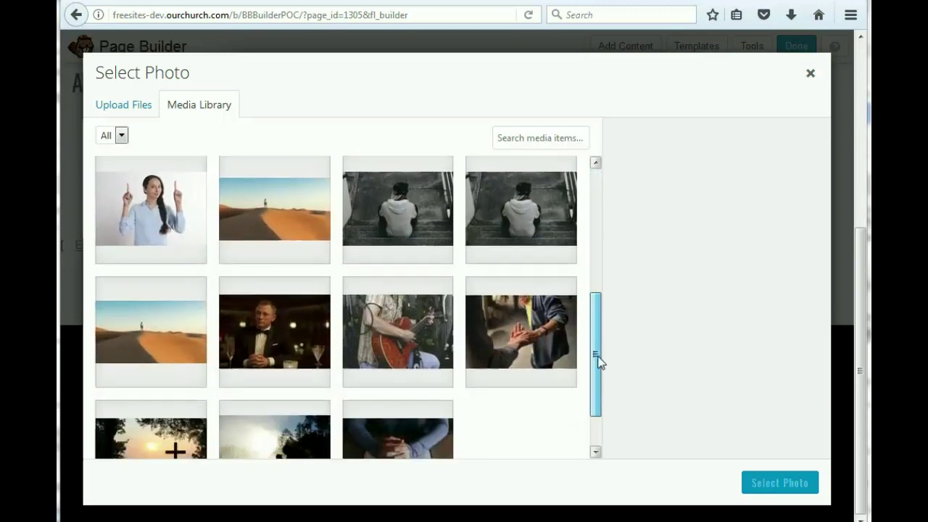
pyautogui.click(134, 113)
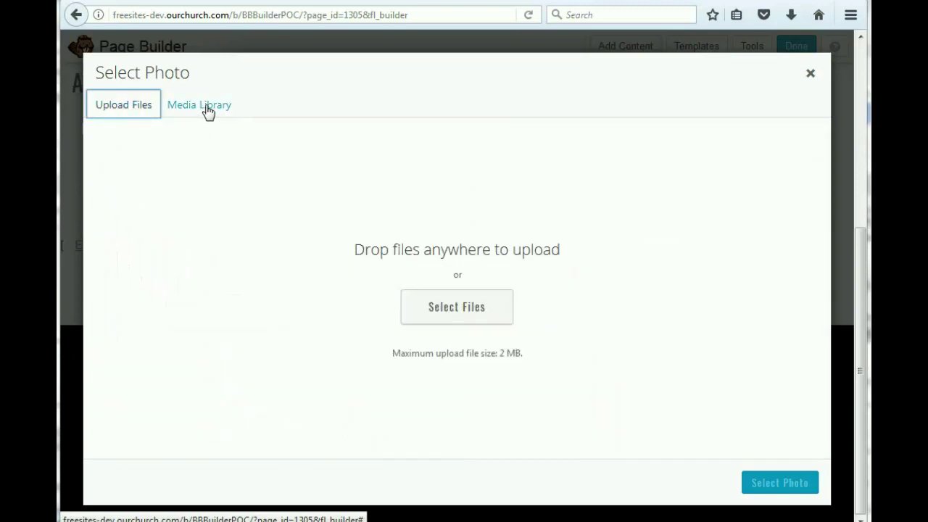
pyautogui.click(207, 110)
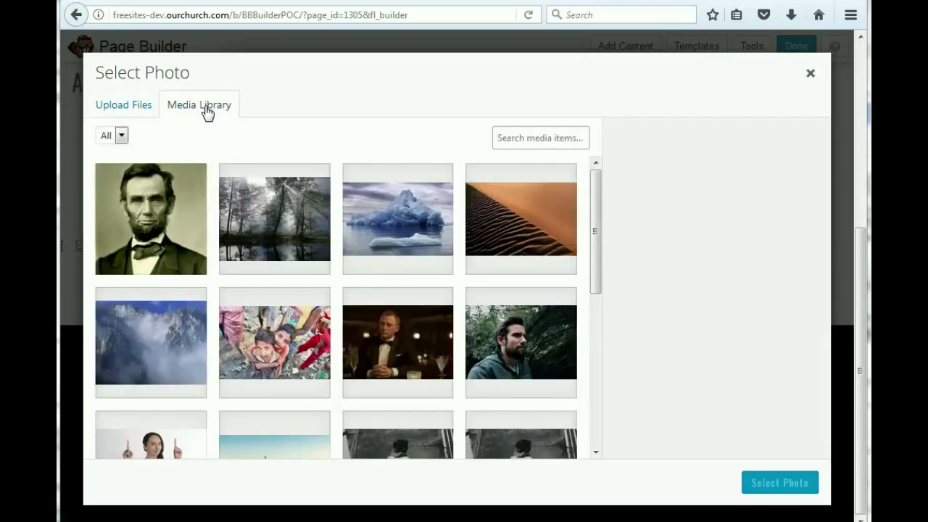
pyautogui.moveTo(598, 283); pyautogui.dragTo(594, 404)
pyautogui.click(526, 286)
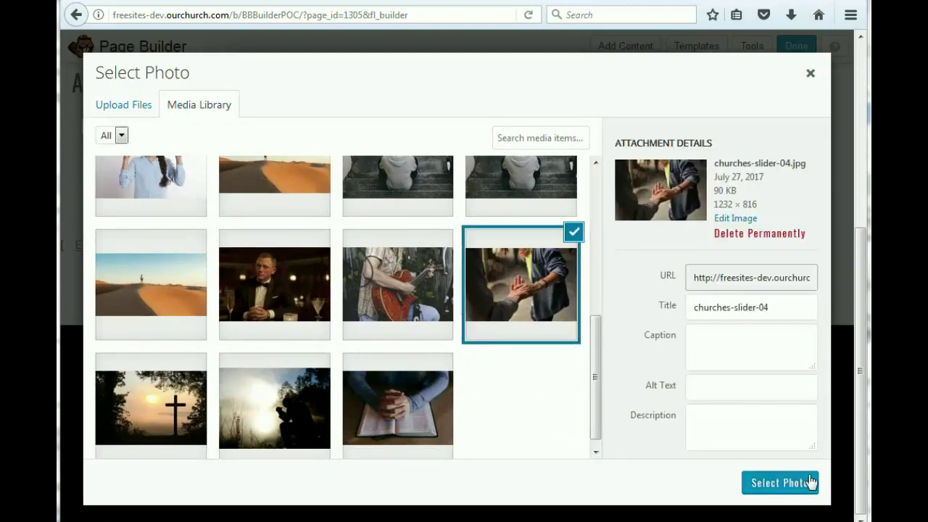
pyautogui.click(779, 483)
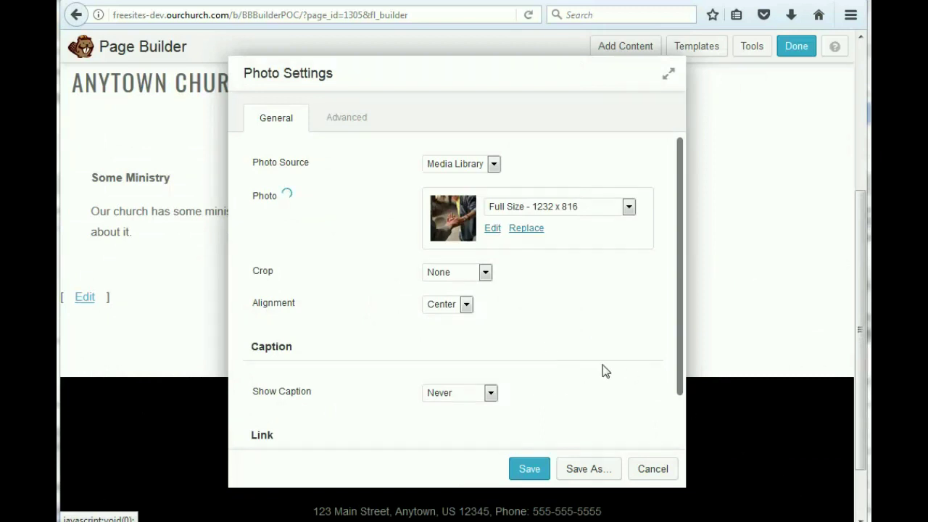
# Save the photo module and shift the column divider to widen the text column and narrow the photo column
pyautogui.scroll(-2, 677, 306)
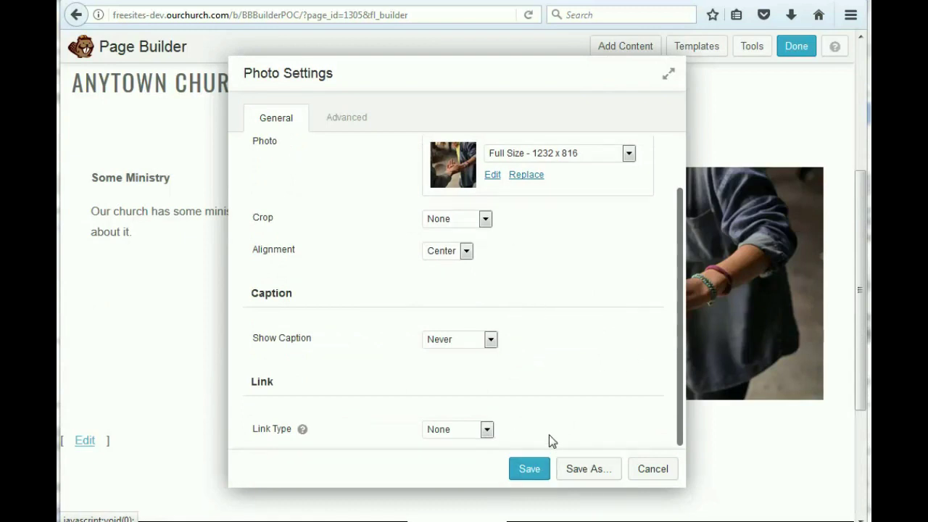
pyautogui.click(529, 469)
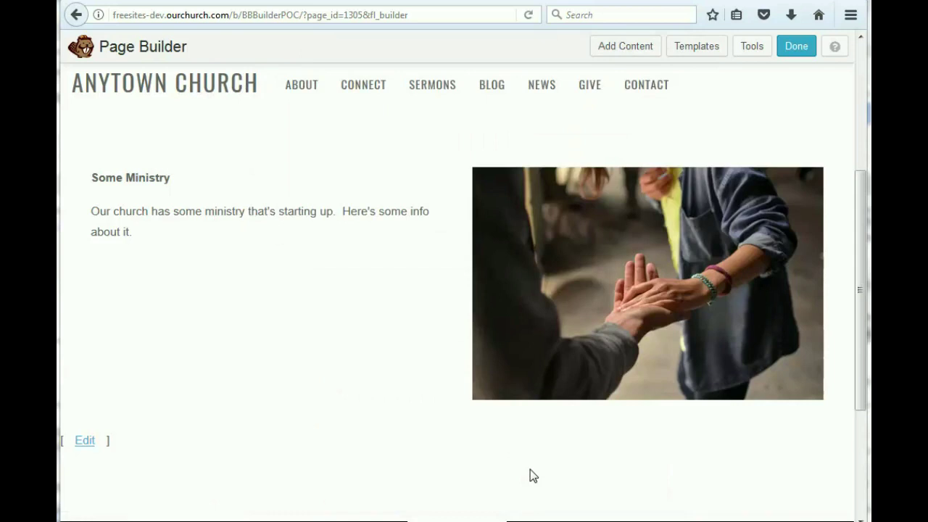
pyautogui.moveTo(612, 222)
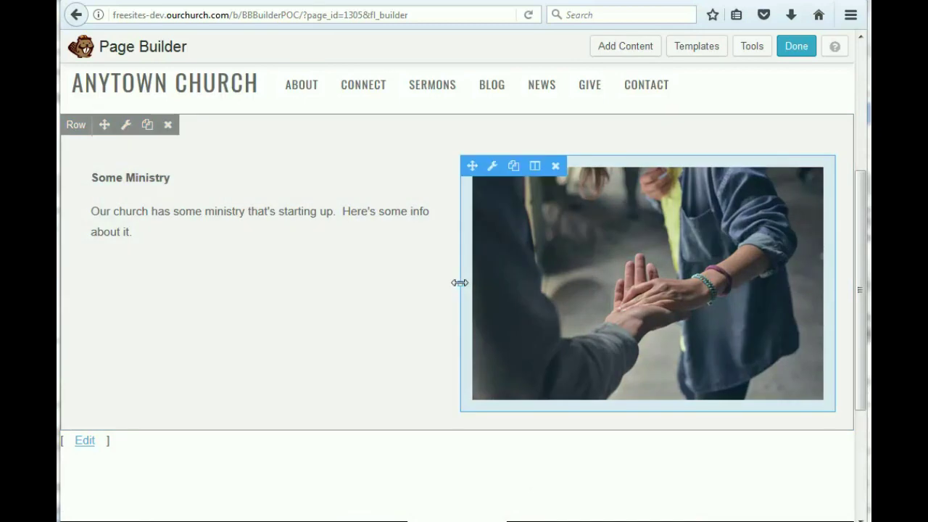
pyautogui.moveTo(460, 283); pyautogui.dragTo(533, 290)
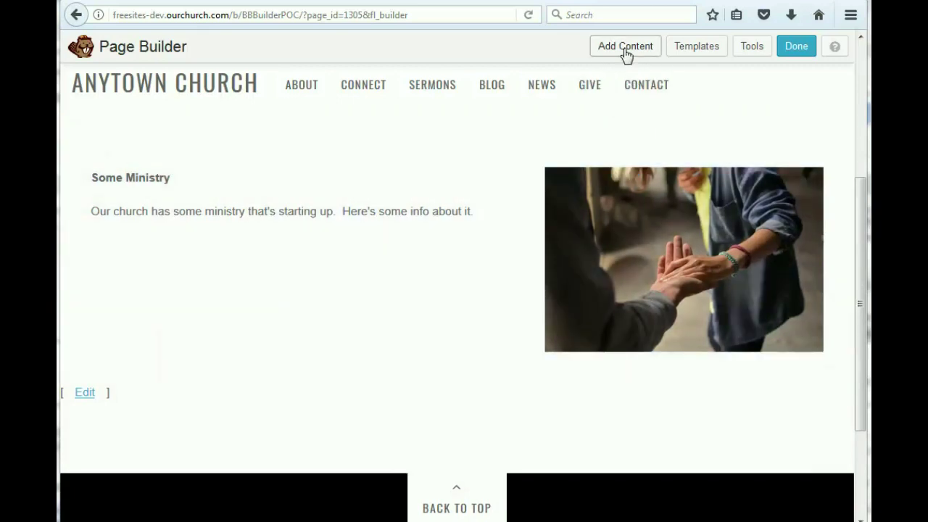
# Add a 3-column row below the Some Ministry row, leaving its column settings at their defaults
pyautogui.click(625, 51)
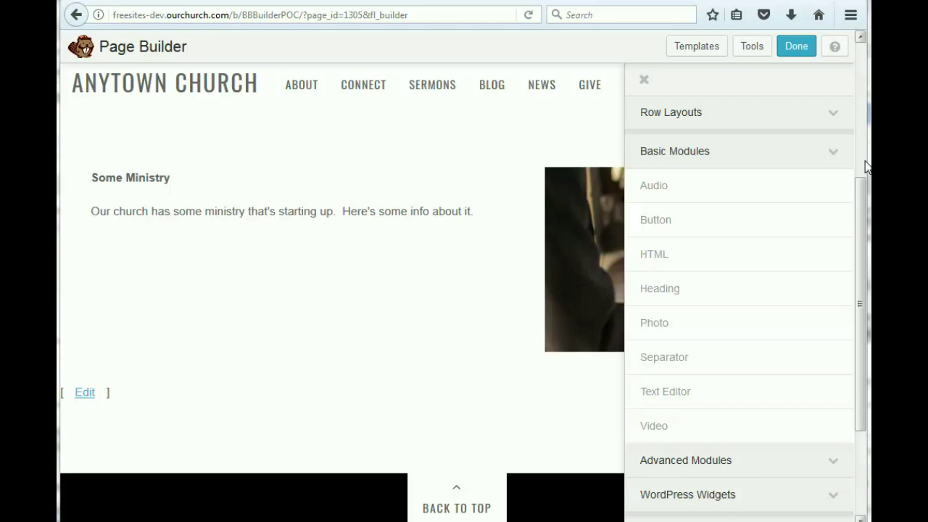
pyautogui.click(837, 119)
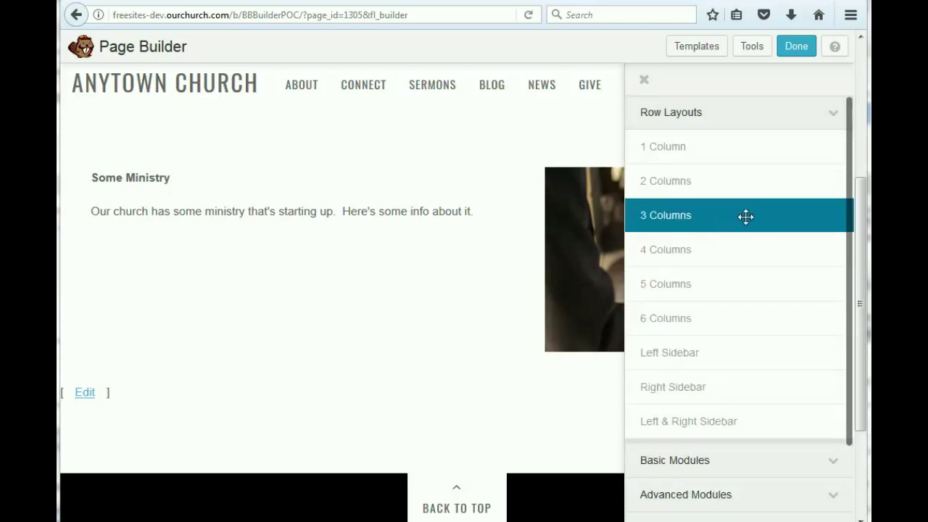
pyautogui.moveTo(740, 213); pyautogui.dragTo(392, 296)
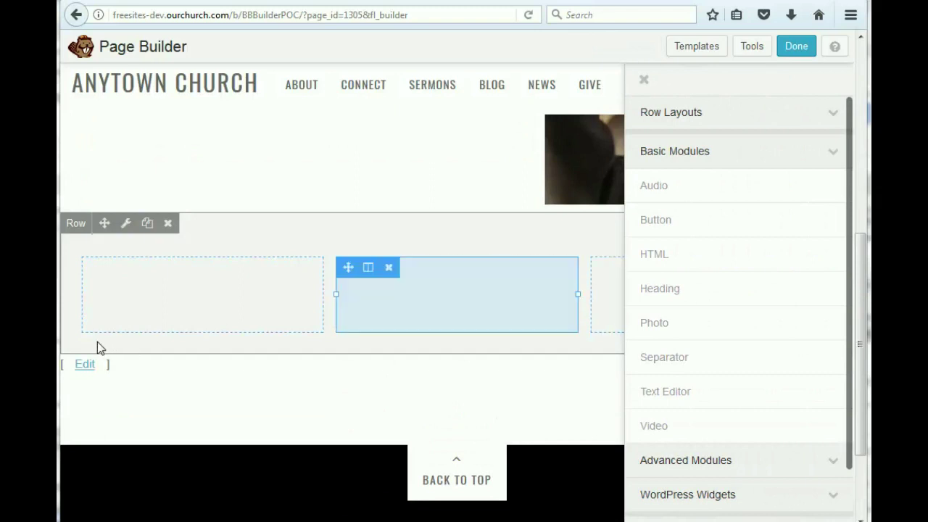
pyautogui.click(177, 299)
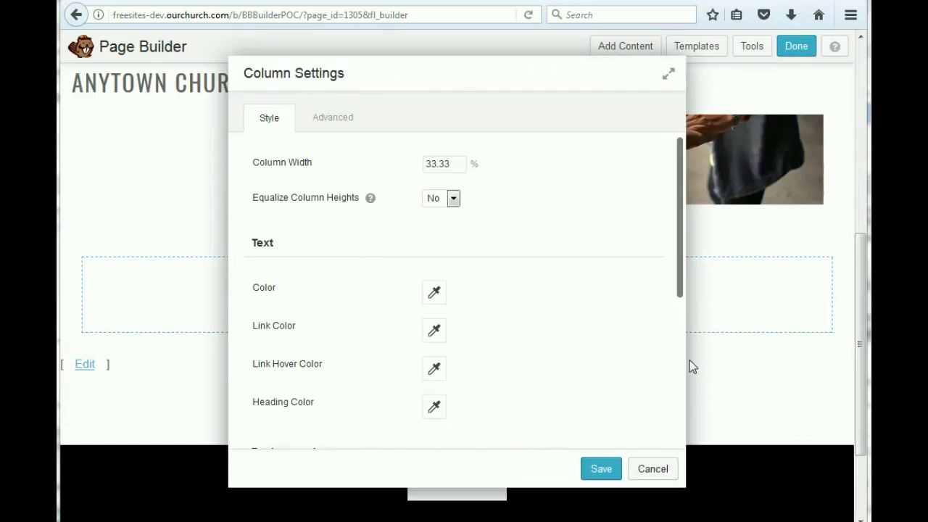
pyautogui.click(656, 470)
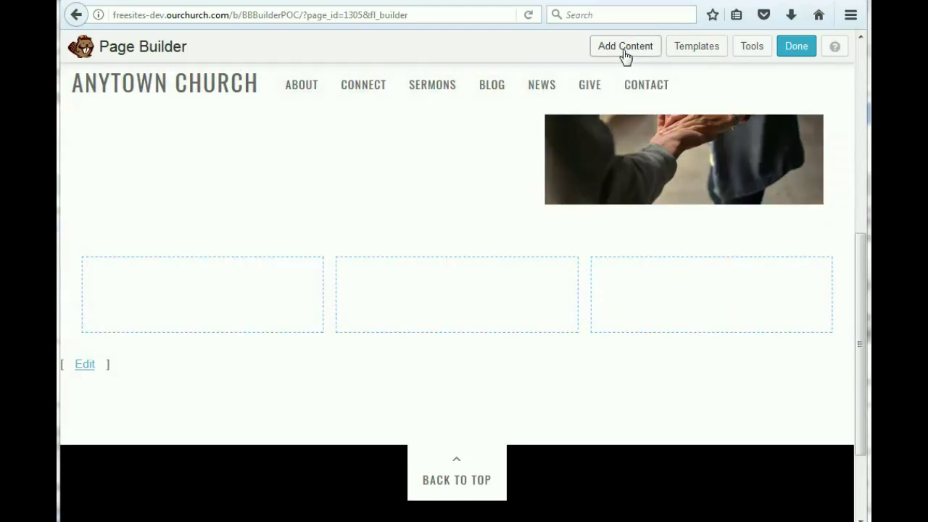
# Place a Photo module in the first column of the 3-column row and pick churches-slider-01.jpg from the Media Library
pyautogui.click(624, 49)
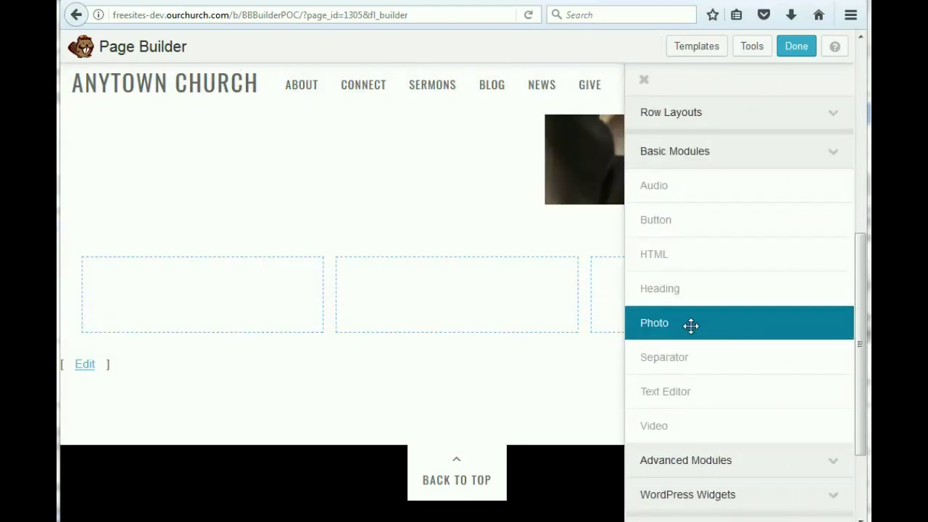
pyautogui.moveTo(749, 326); pyautogui.dragTo(203, 322)
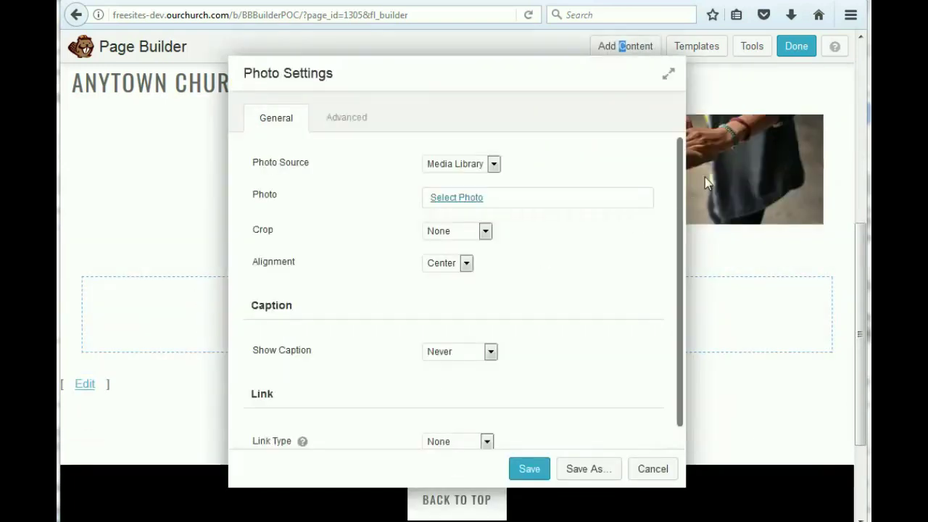
pyautogui.click(454, 199)
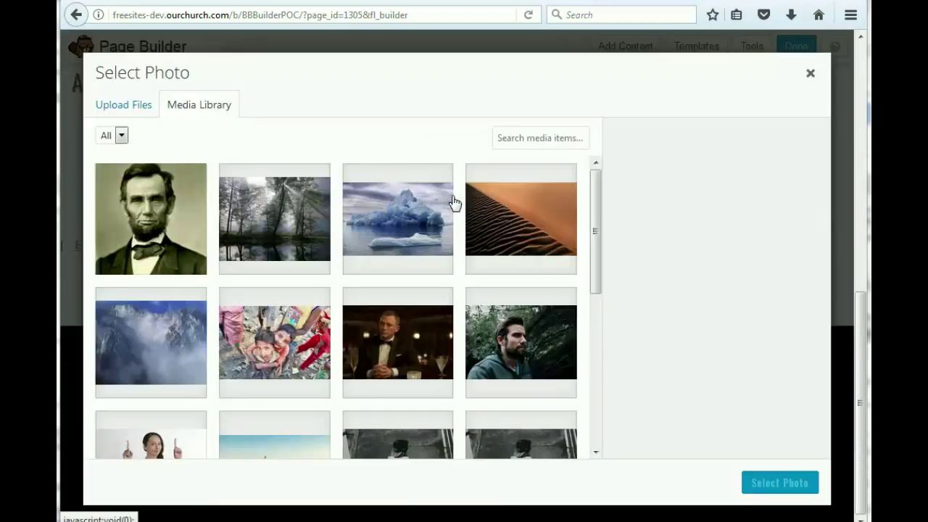
pyautogui.moveTo(596, 227); pyautogui.dragTo(606, 411)
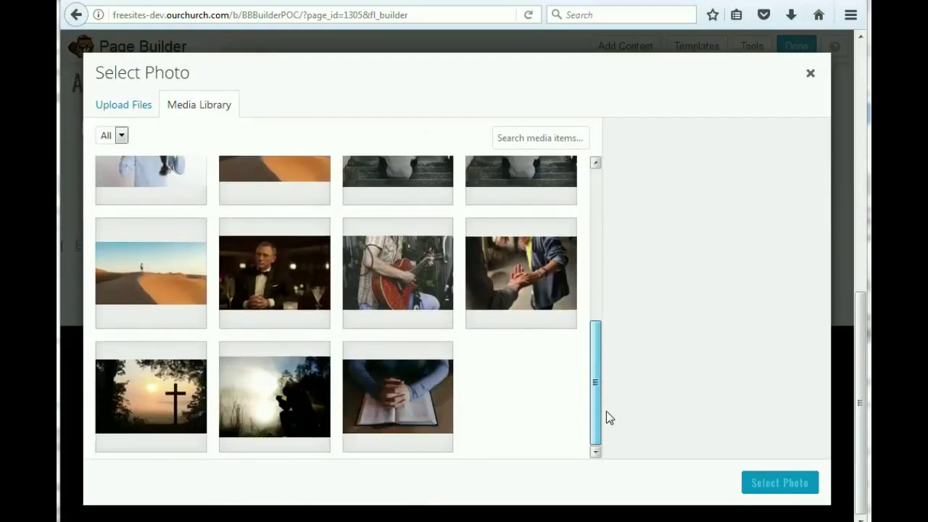
pyautogui.click(158, 394)
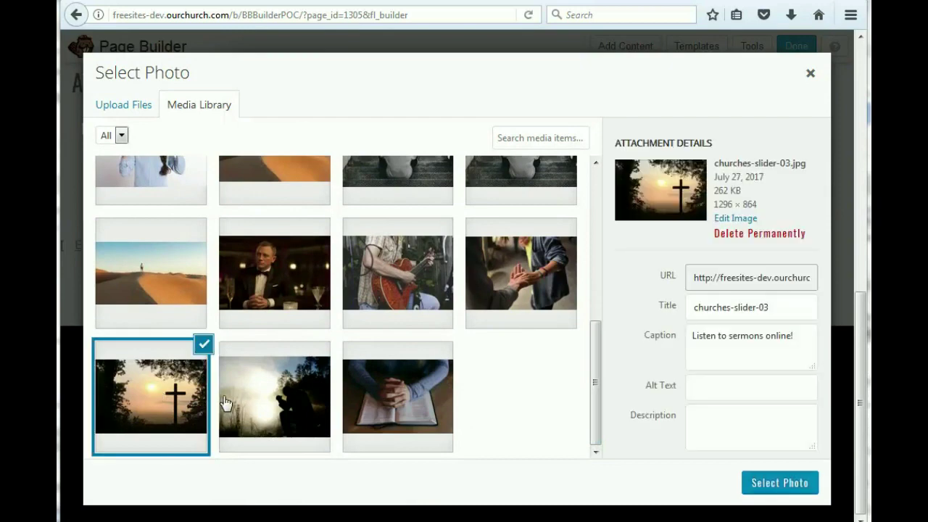
pyautogui.click(408, 398)
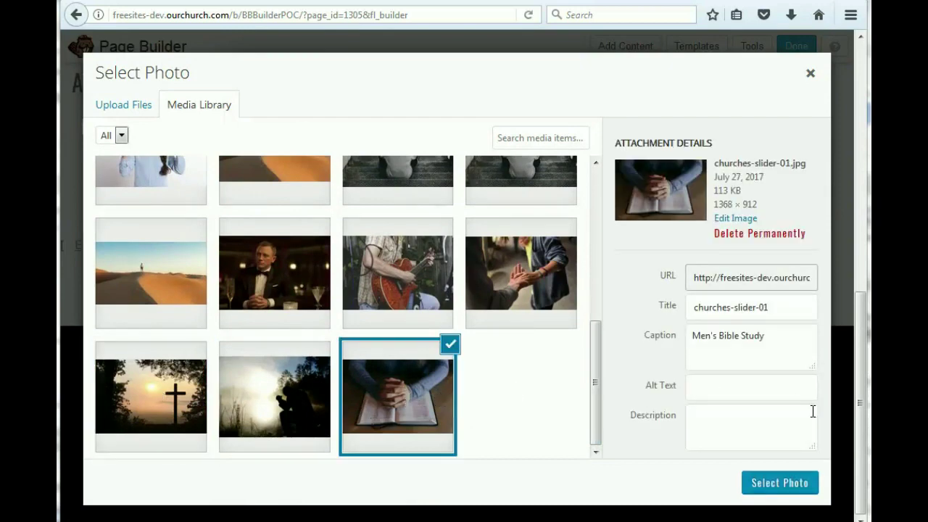
# Replace the caption of churches-slider-01.jpg with "New Men's Bible Study"
pyautogui.click(758, 337)
pyautogui.moveTo(774, 336); pyautogui.dragTo(652, 331)
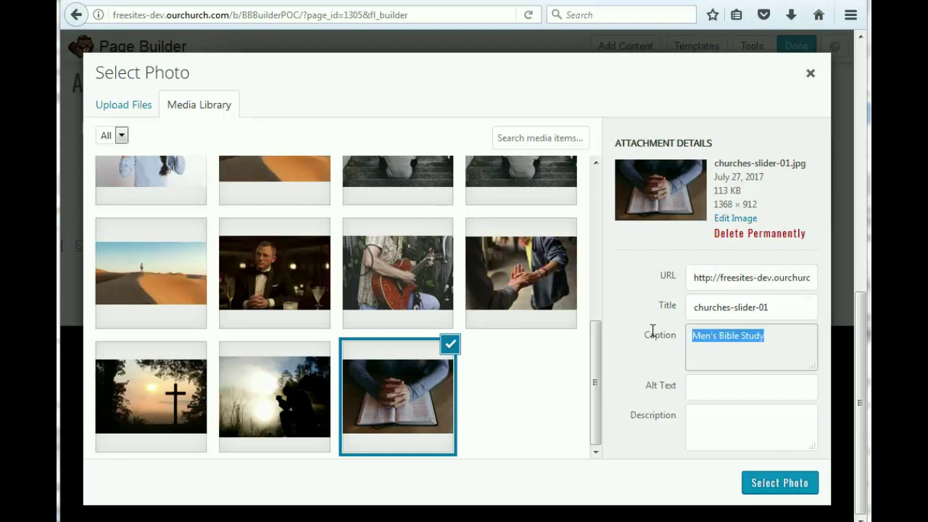
pyautogui.write('J')
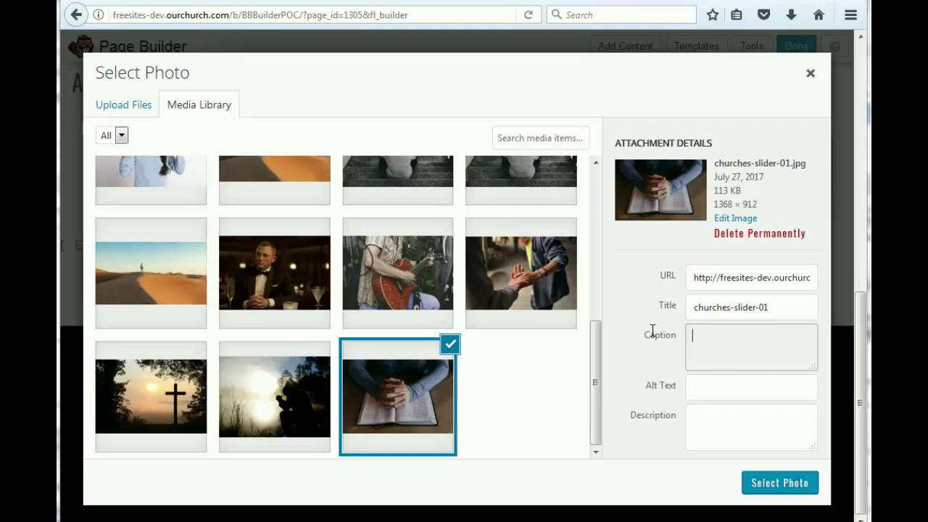
pyautogui.write("New Men'")
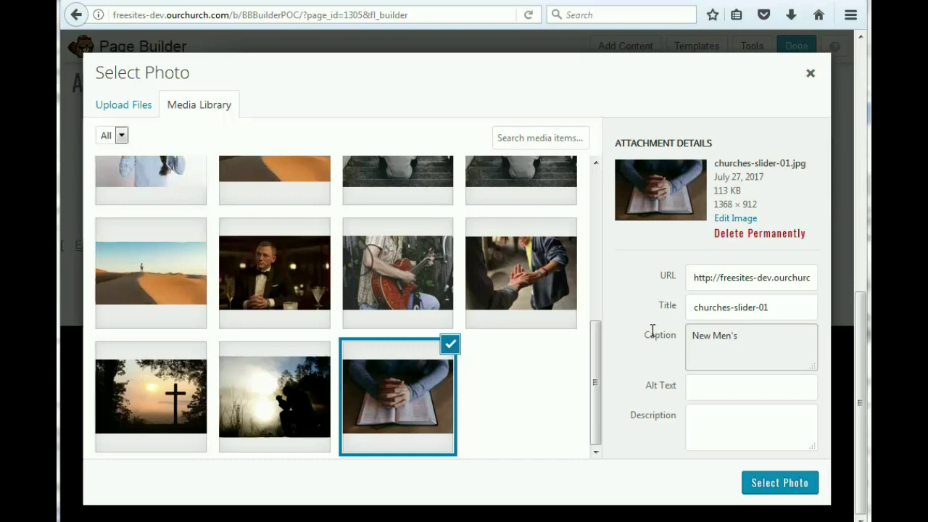
pyautogui.write('s Bible Study')
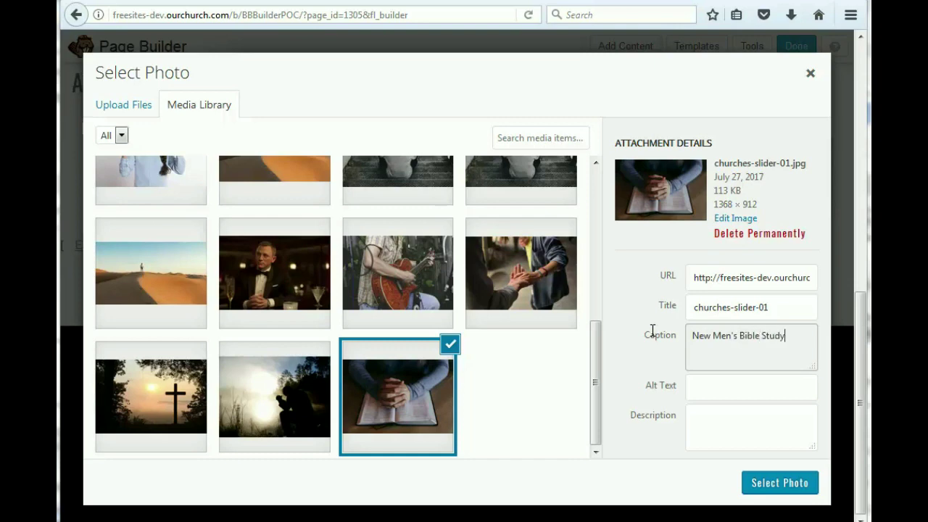
# Add an exclamation mark to the New Men's Bible Study caption, confirm the photo and show its caption below the photo
pyautogui.write('!')
pyautogui.click(797, 484)
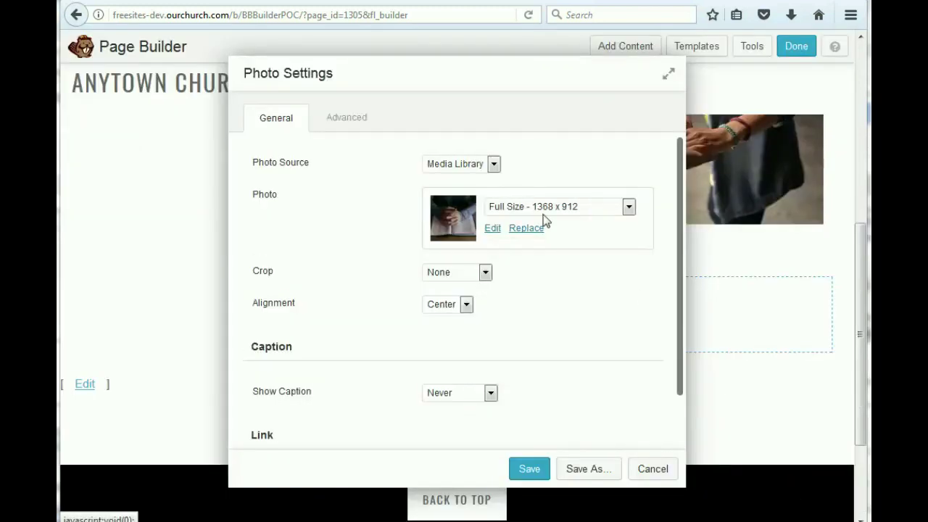
pyautogui.moveTo(680, 243); pyautogui.dragTo(687, 327)
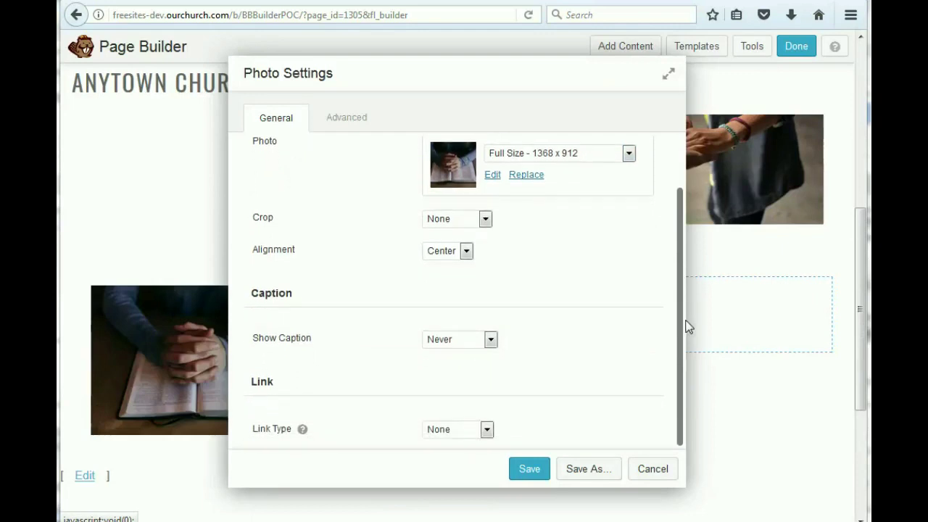
pyautogui.click(471, 339)
pyautogui.click(460, 401)
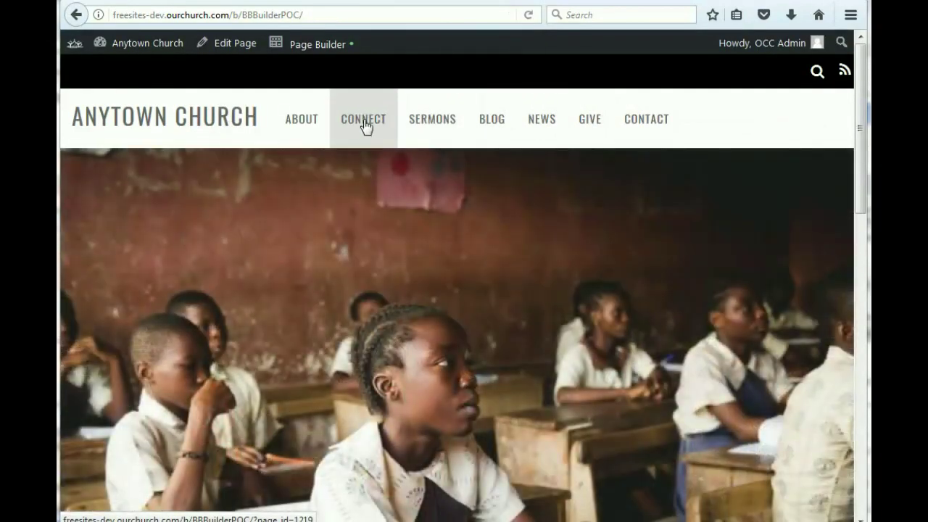
# Switch to the Anytown Church home page and copy the link address of the Connect page
pyautogui.rightClick(366, 126)
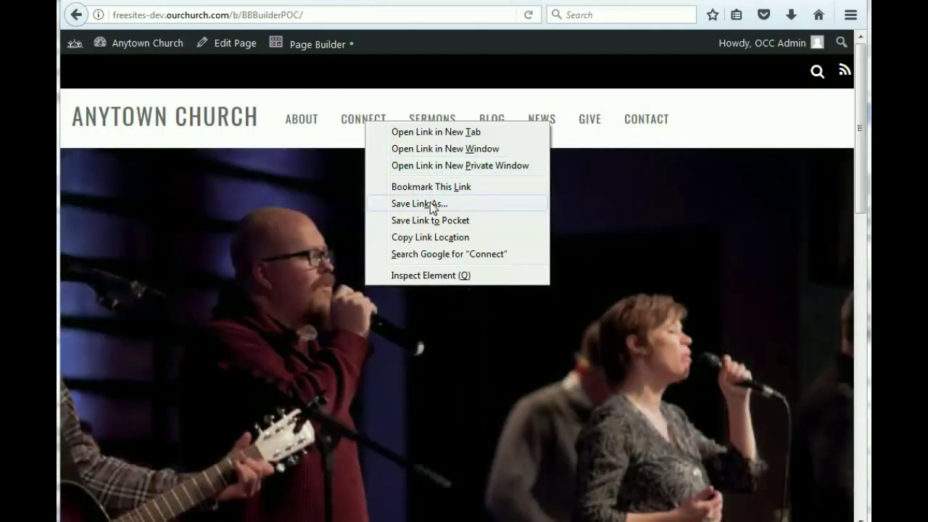
pyautogui.press('Escape')
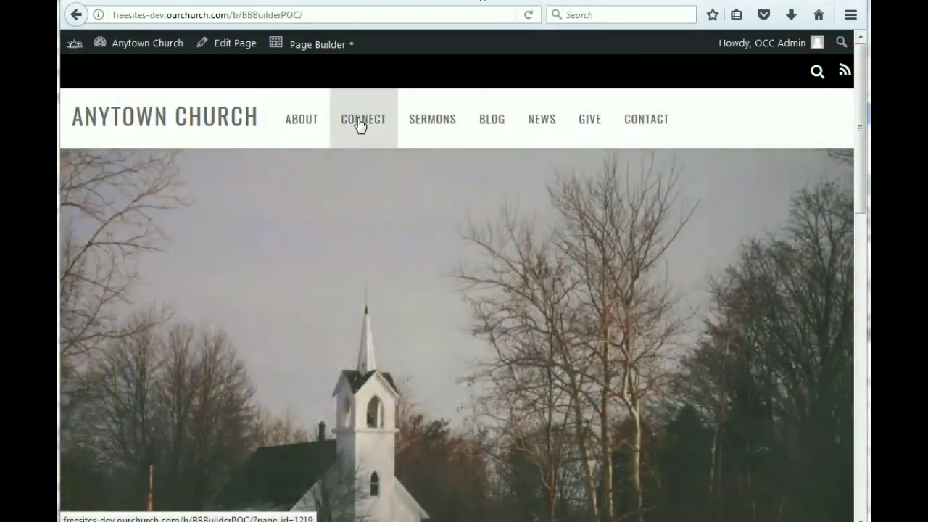
pyautogui.rightClick(360, 125)
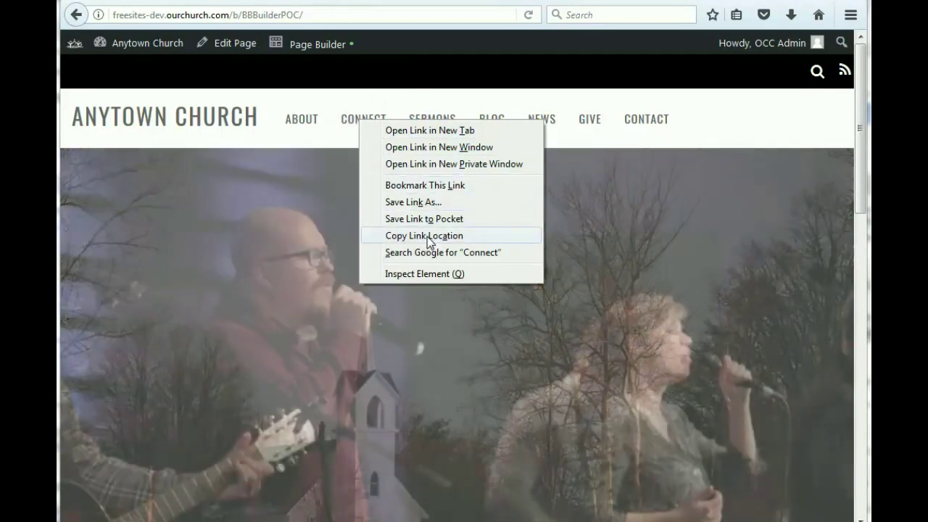
pyautogui.click(428, 236)
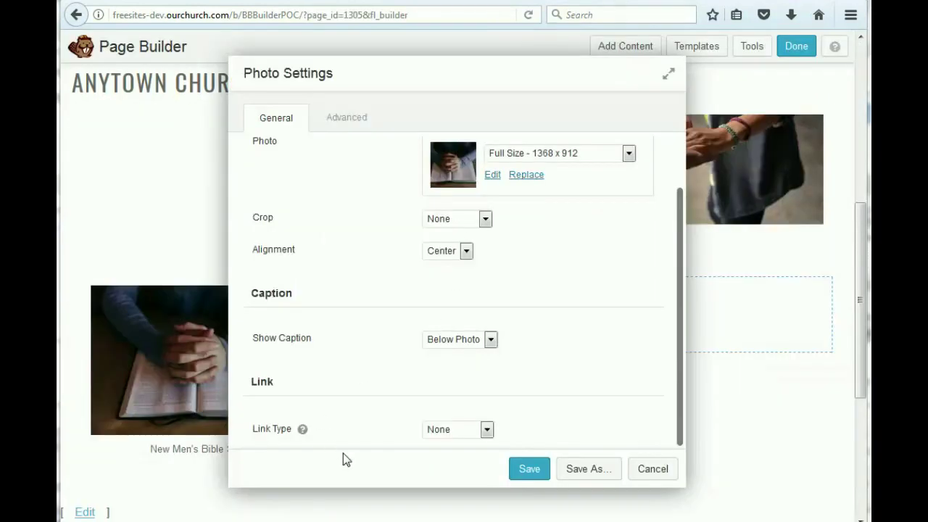
# Link the Bible study photo to the copied Connect page address with link type URL and save the module
pyautogui.click(447, 429)
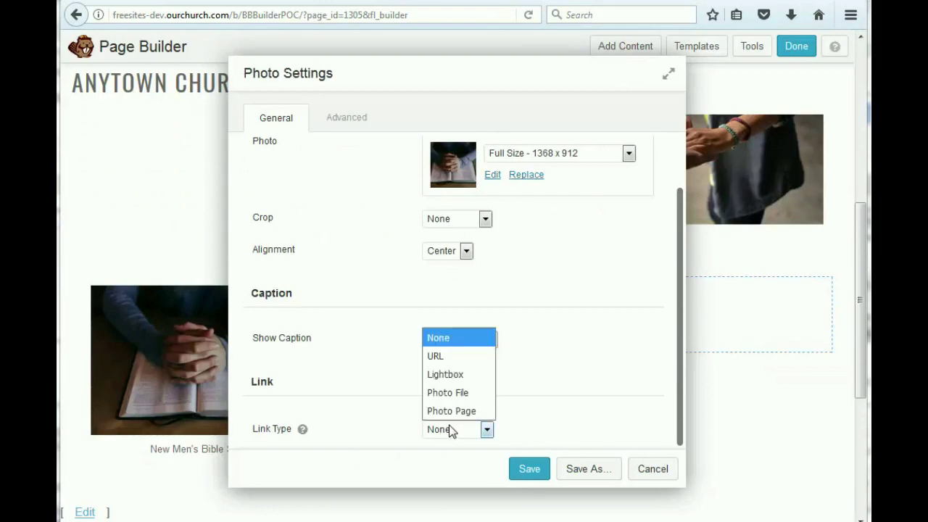
pyautogui.click(448, 356)
pyautogui.scroll(-2, 501, 360)
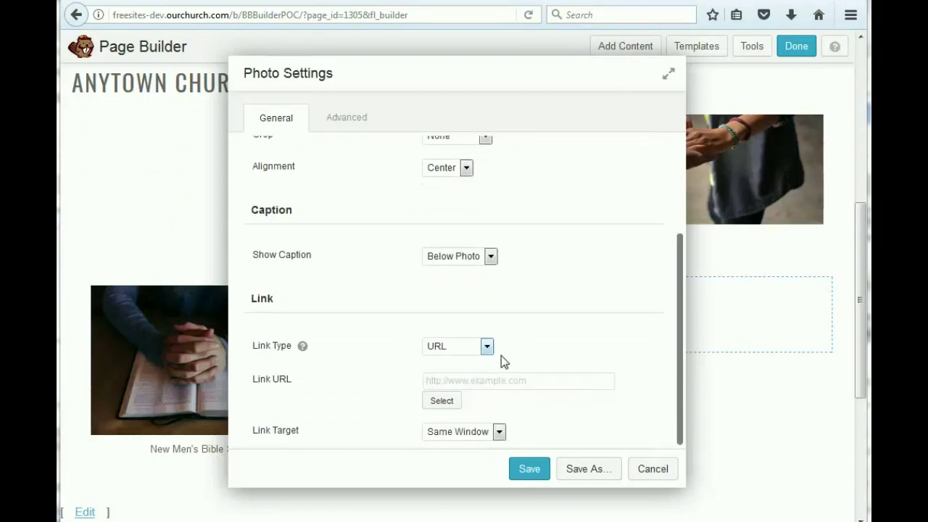
pyautogui.click(464, 375)
pyautogui.hotkey('ctrl', 'v')
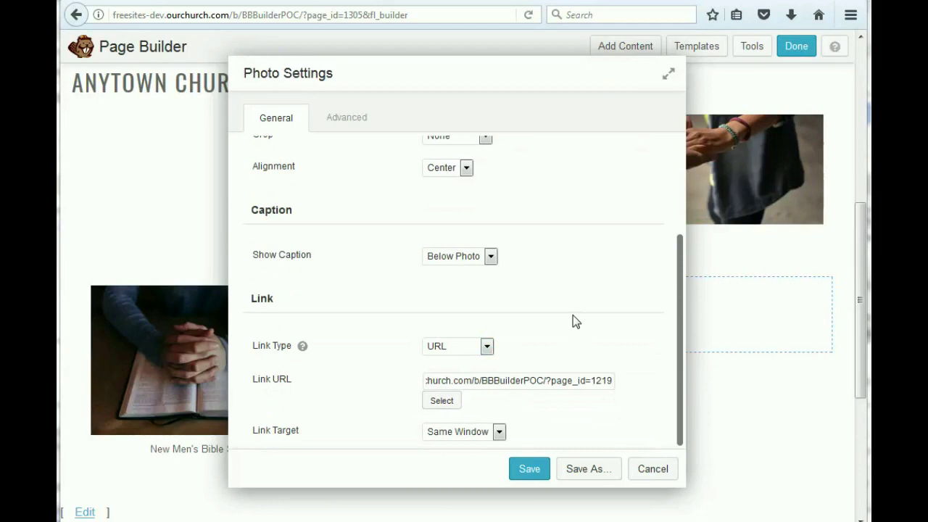
pyautogui.click(540, 474)
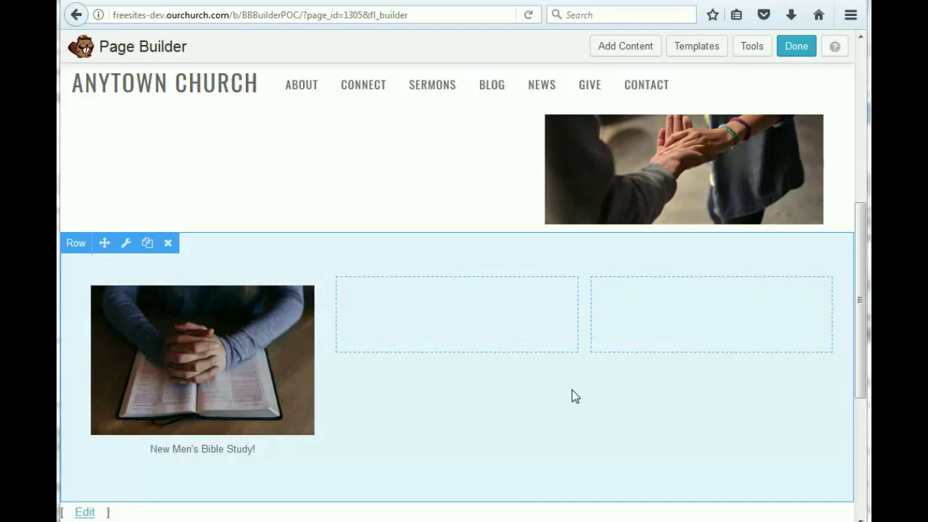
pyautogui.scroll(-3, 549, 396)
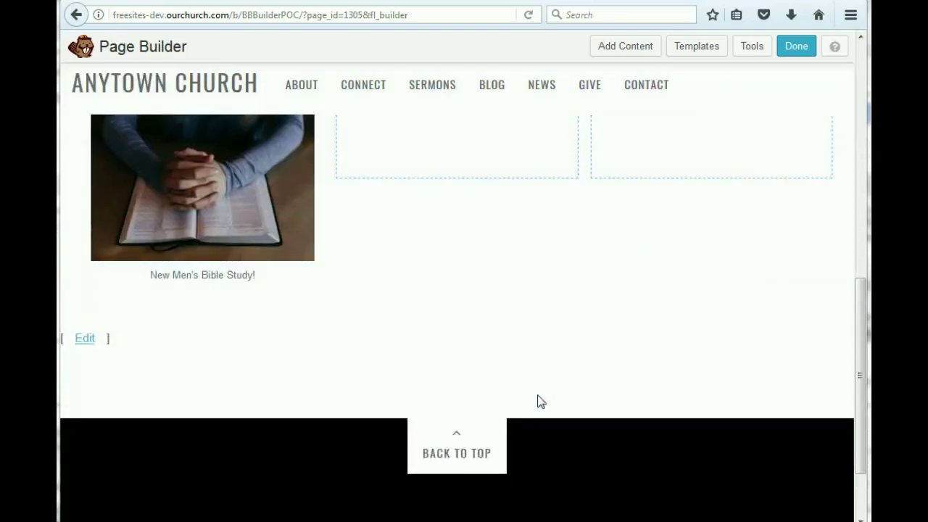
pyautogui.moveTo(540, 402)
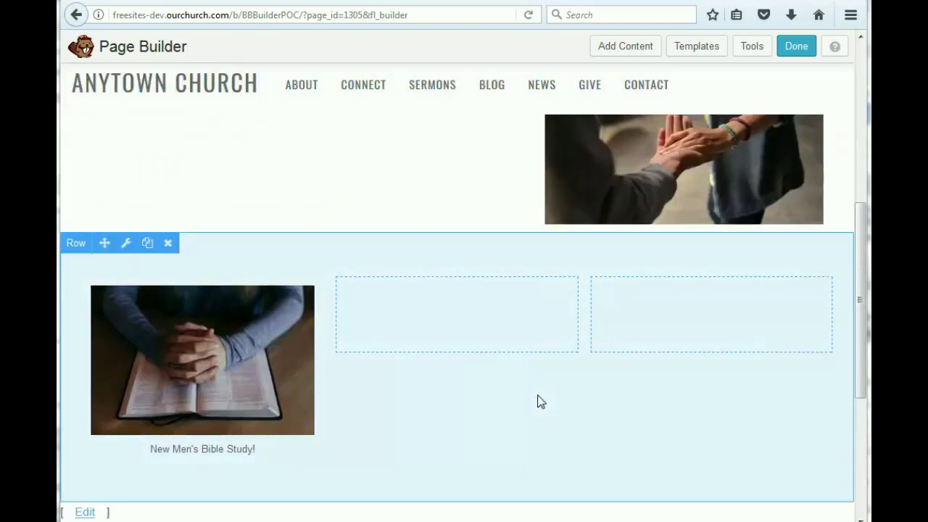
pyautogui.click(478, 332)
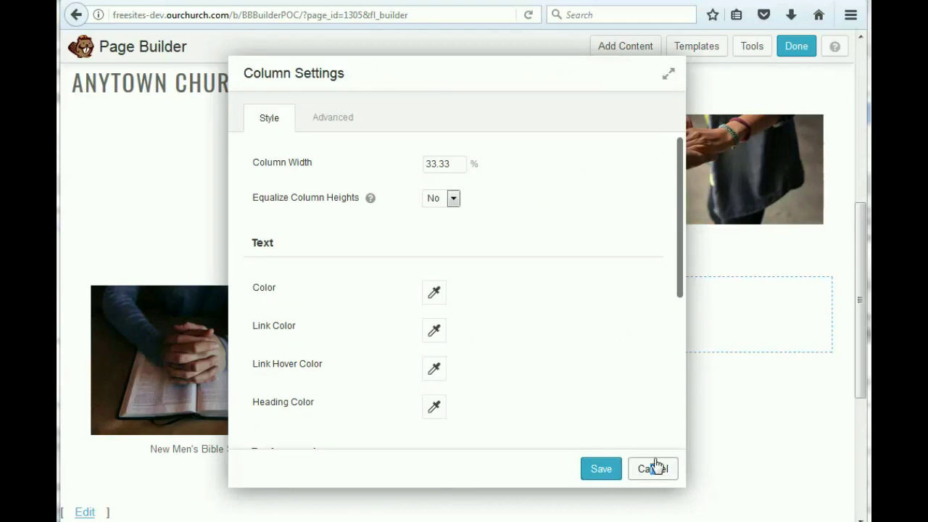
pyautogui.click(653, 469)
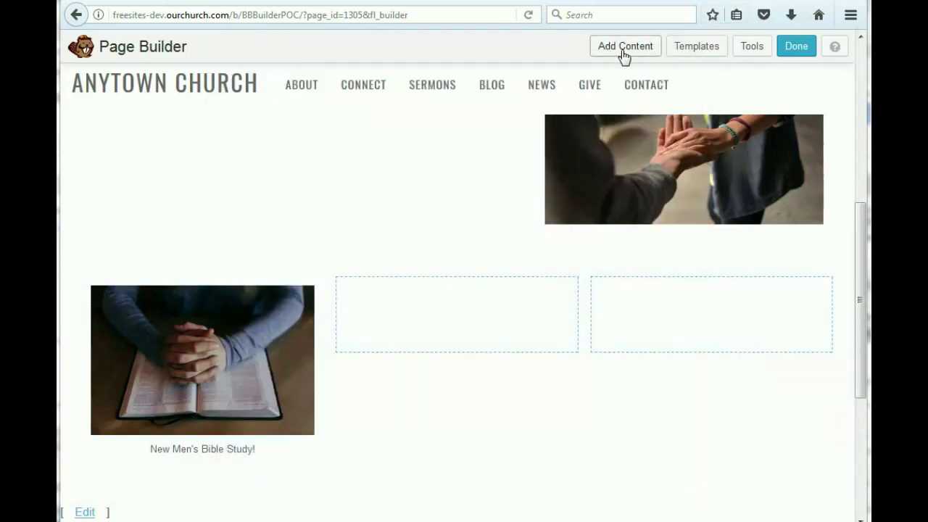
# Place a Photo module in the middle column of the 3-column row using churches-slider-03.jpg from the Media Library
pyautogui.click(627, 50)
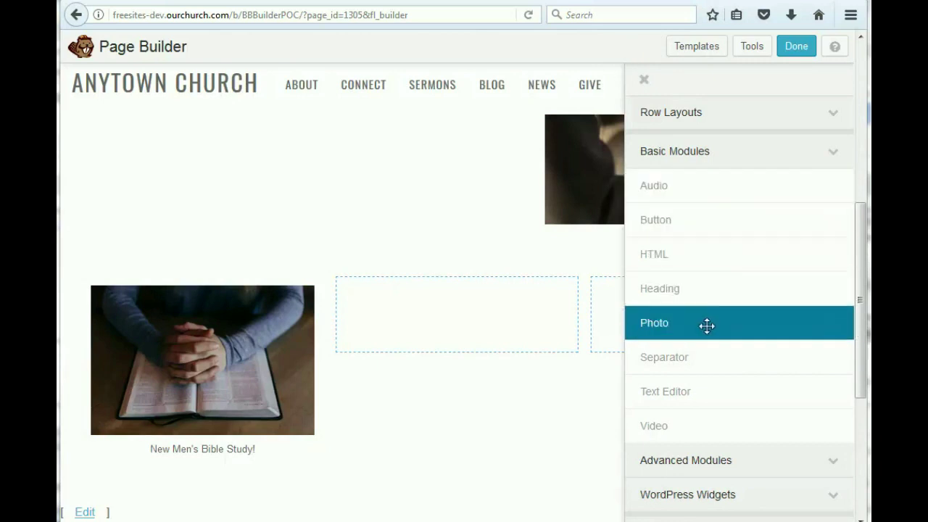
pyautogui.moveTo(723, 326); pyautogui.dragTo(459, 352)
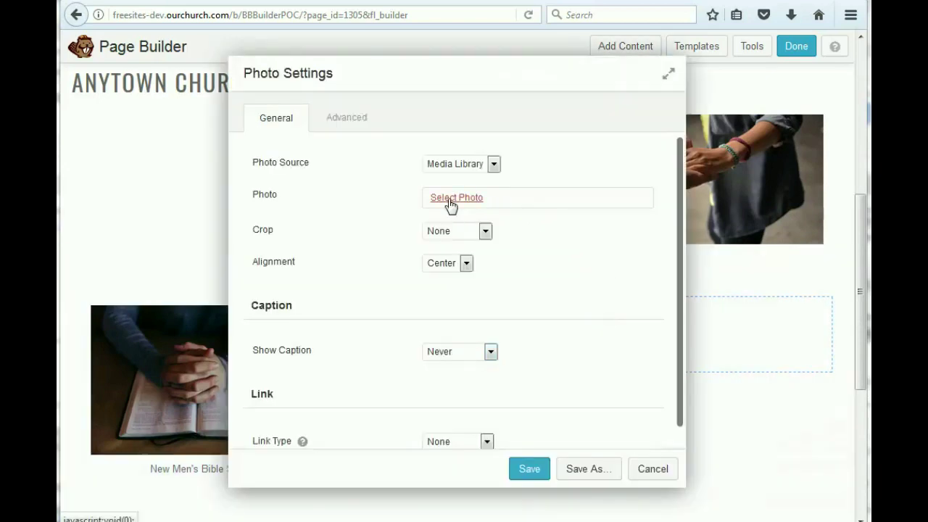
pyautogui.click(450, 206)
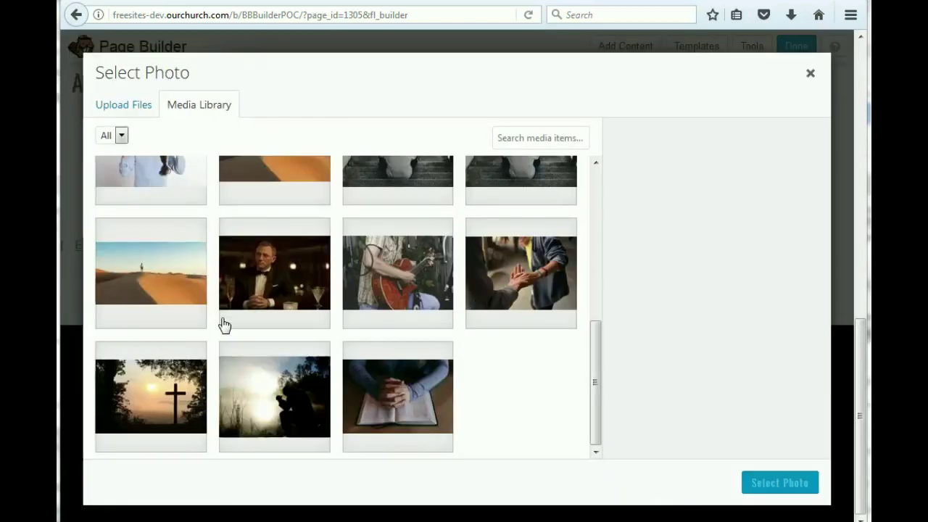
pyautogui.click(169, 394)
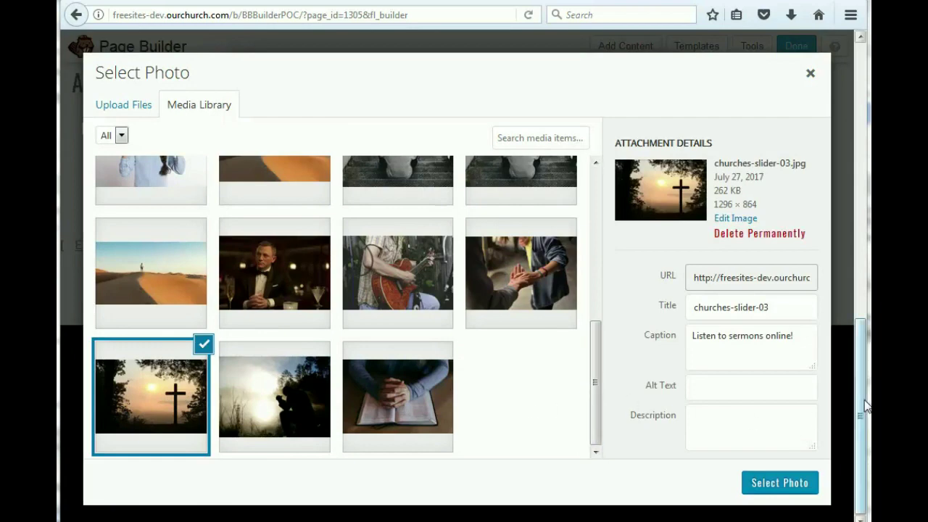
pyautogui.click(804, 336)
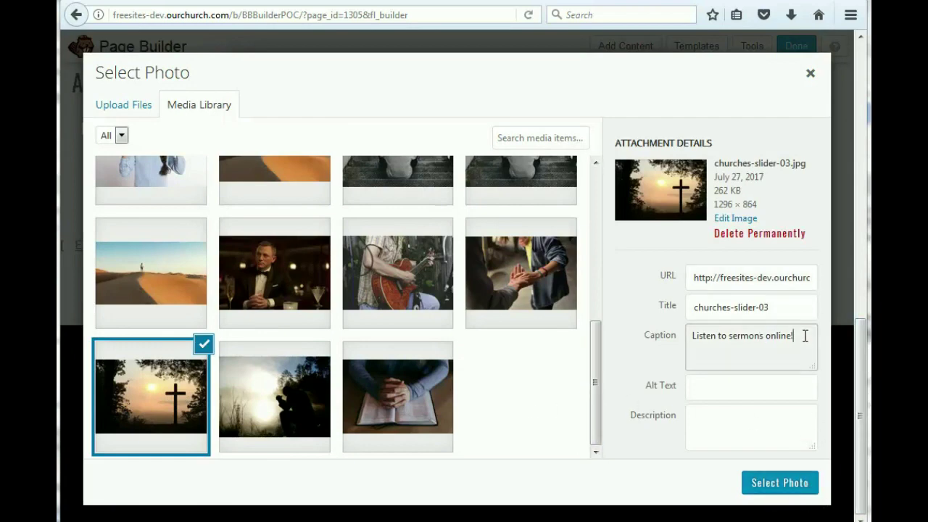
pyautogui.click(780, 486)
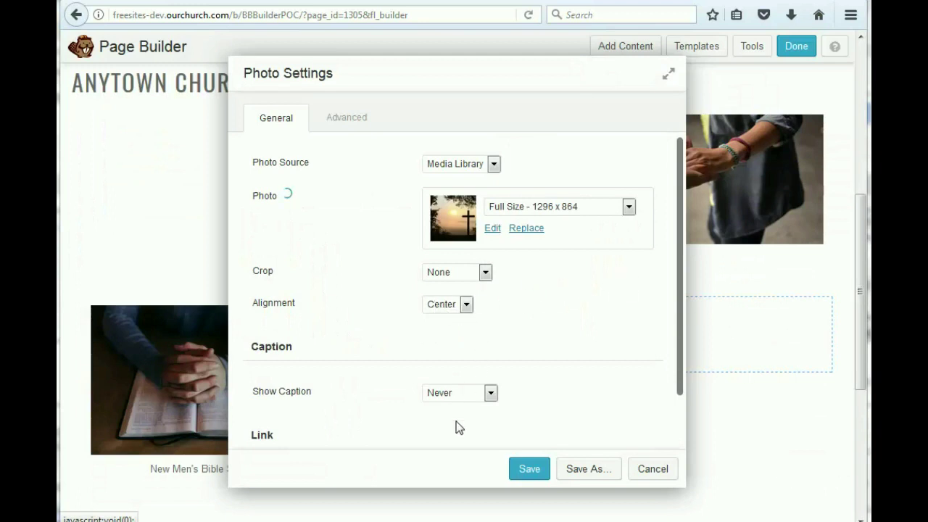
# Show the middle column photo's caption below the photo and save the module
pyautogui.click(461, 392)
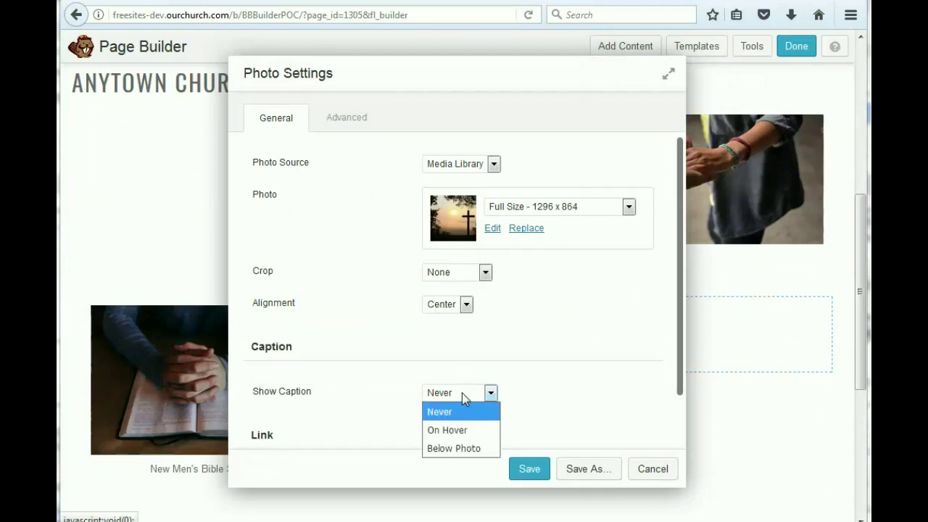
pyautogui.click(435, 446)
pyautogui.click(523, 468)
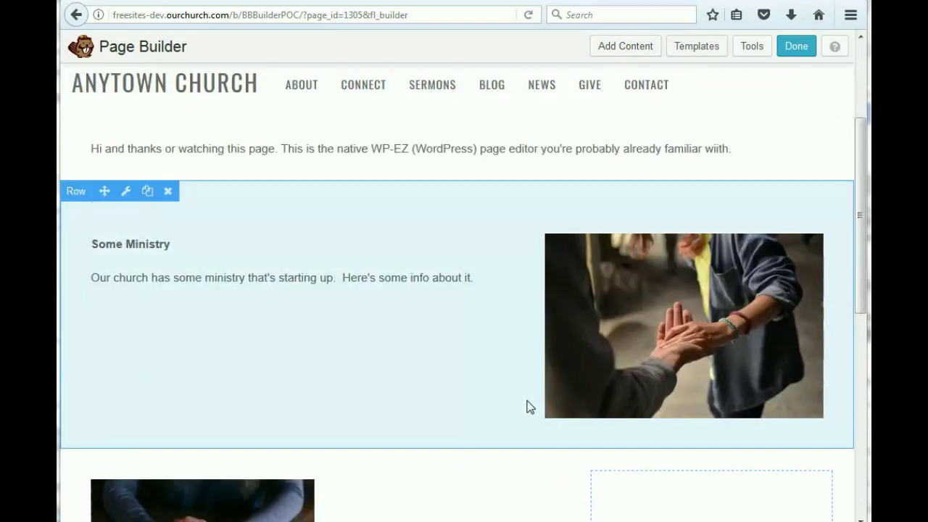
pyautogui.scroll(-2, 507, 363)
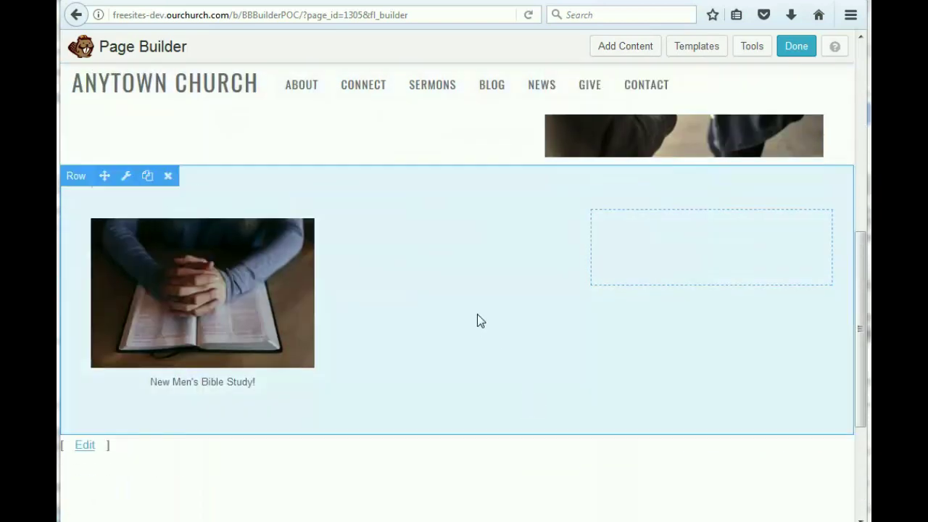
pyautogui.click(692, 263)
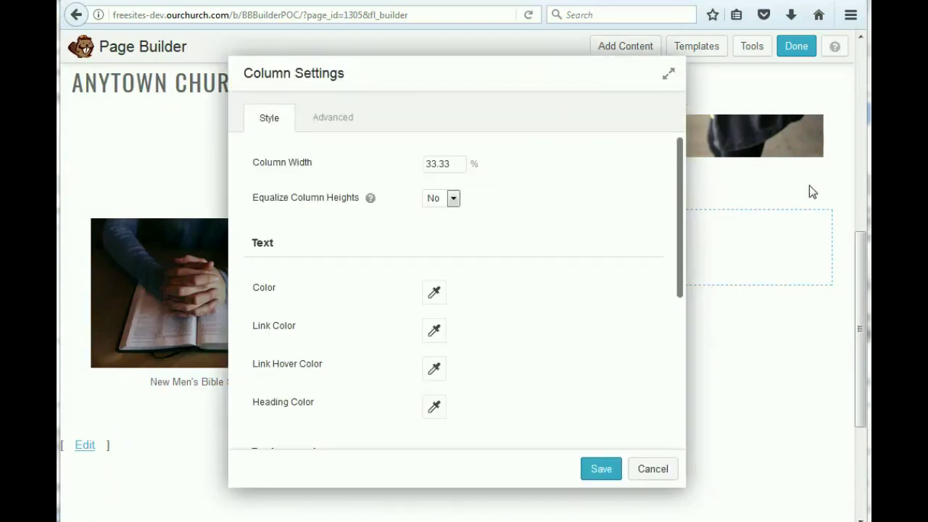
pyautogui.click(654, 474)
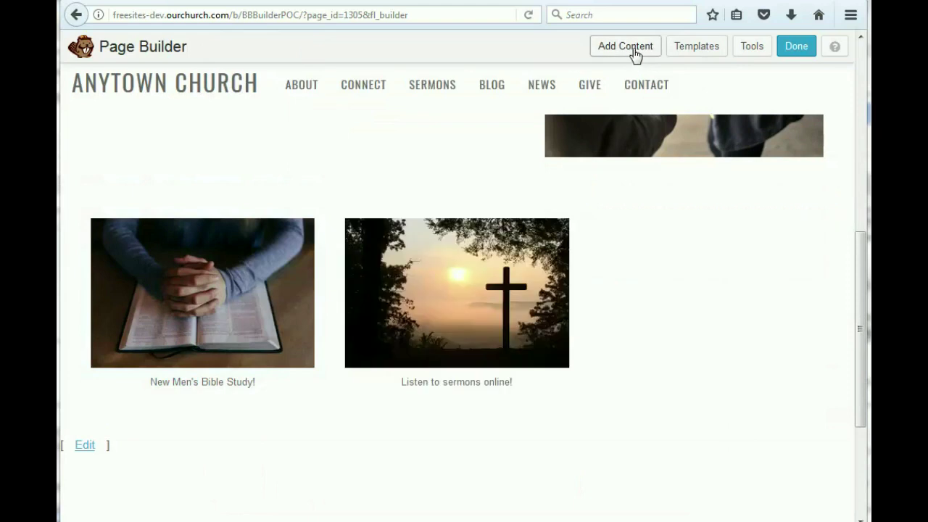
# Place a Photo module in the empty third column and pick blogmedia-sermon-post-thumbnail-2.jpg from the Media Library
pyautogui.click(634, 52)
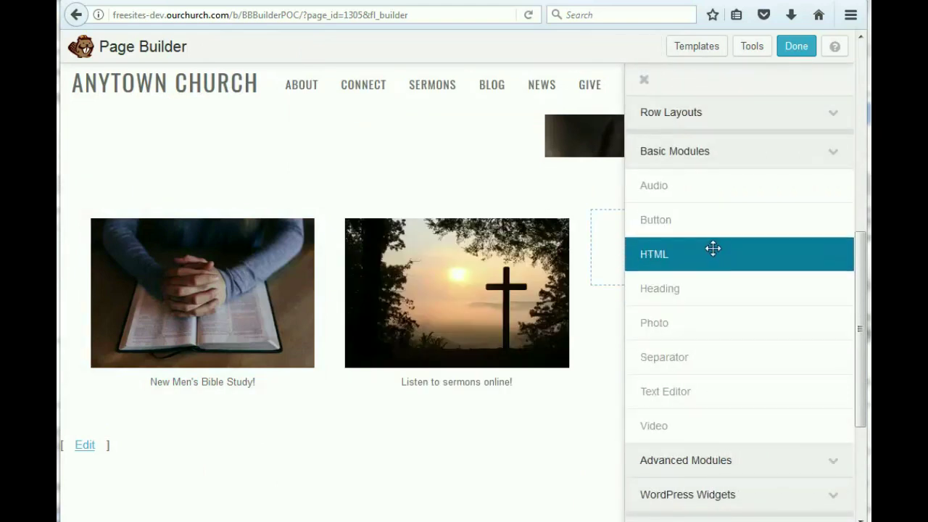
pyautogui.moveTo(710, 327); pyautogui.dragTo(639, 280)
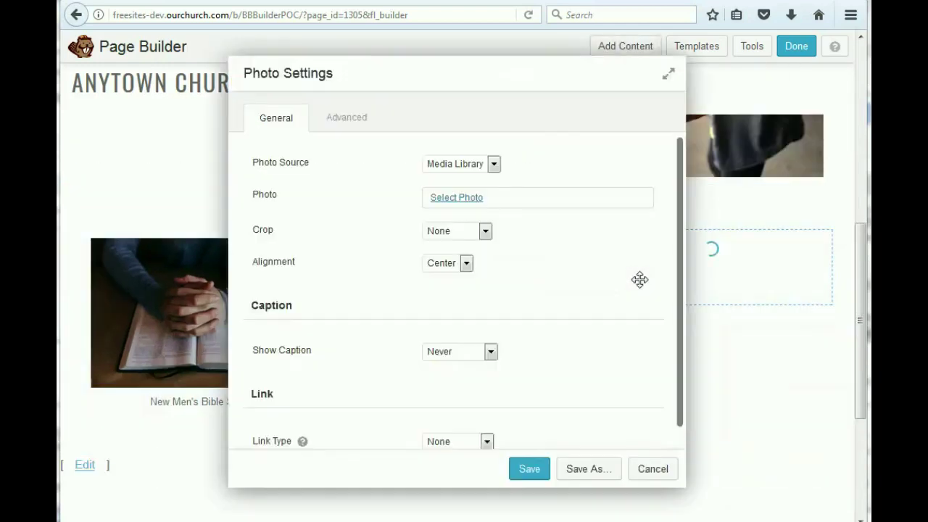
pyautogui.click(449, 203)
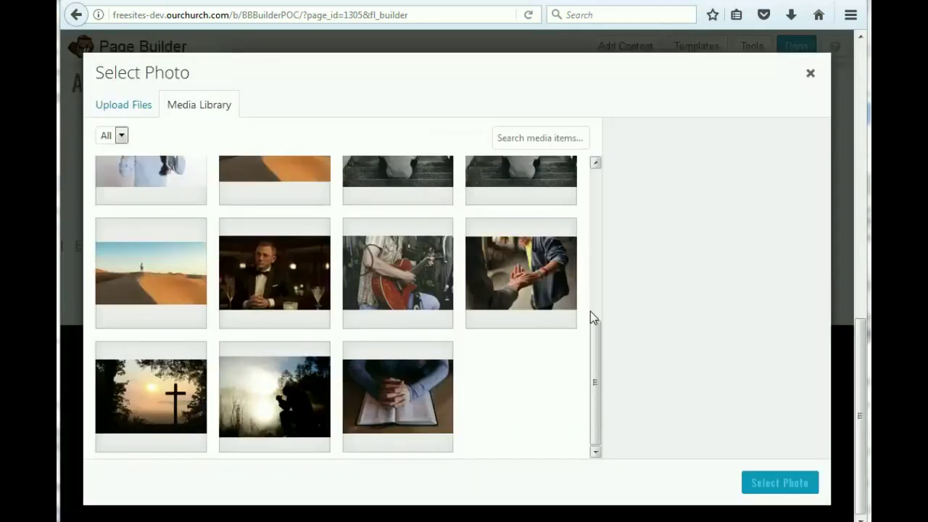
pyautogui.moveTo(593, 345); pyautogui.dragTo(602, 190)
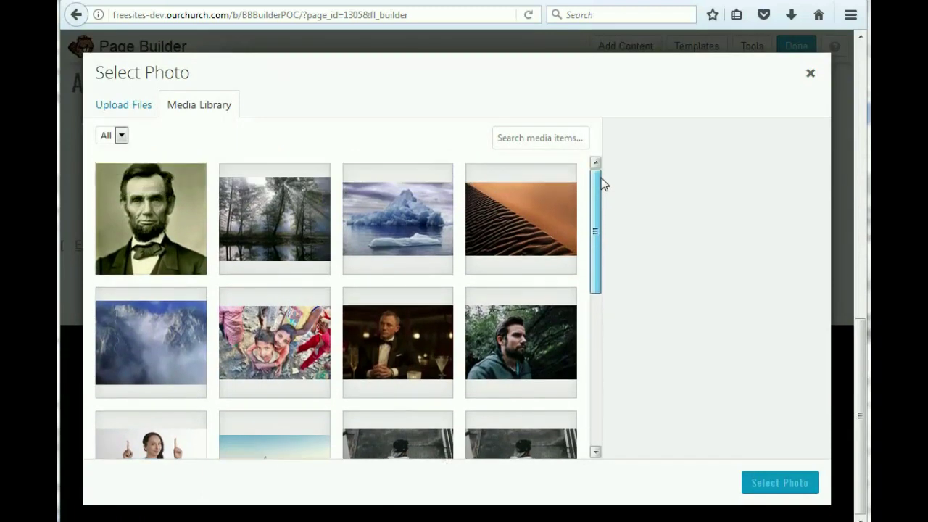
pyautogui.click(298, 330)
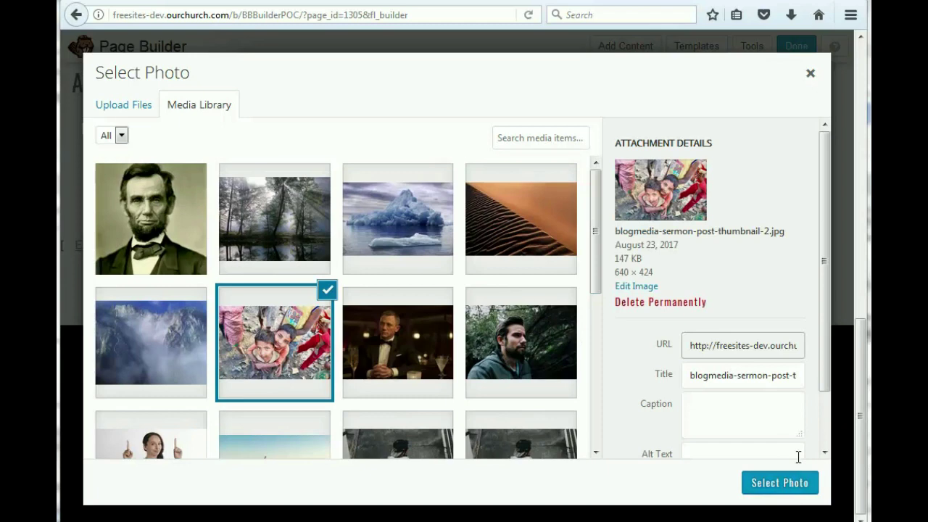
# Caption blogmedia-sermon-post-thumbnail-2.jpg "Give Online!" and confirm it as the module's photo
pyautogui.scroll(-2, 754, 395)
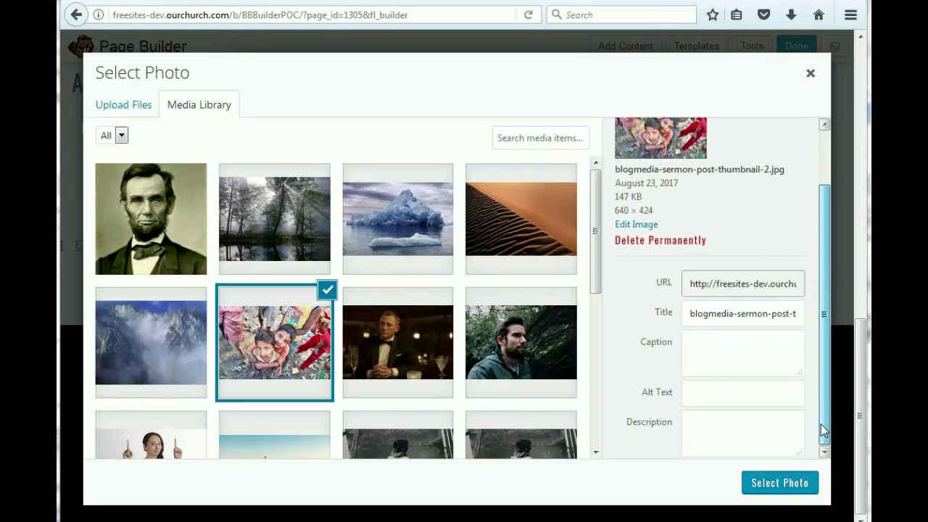
pyautogui.click(707, 350)
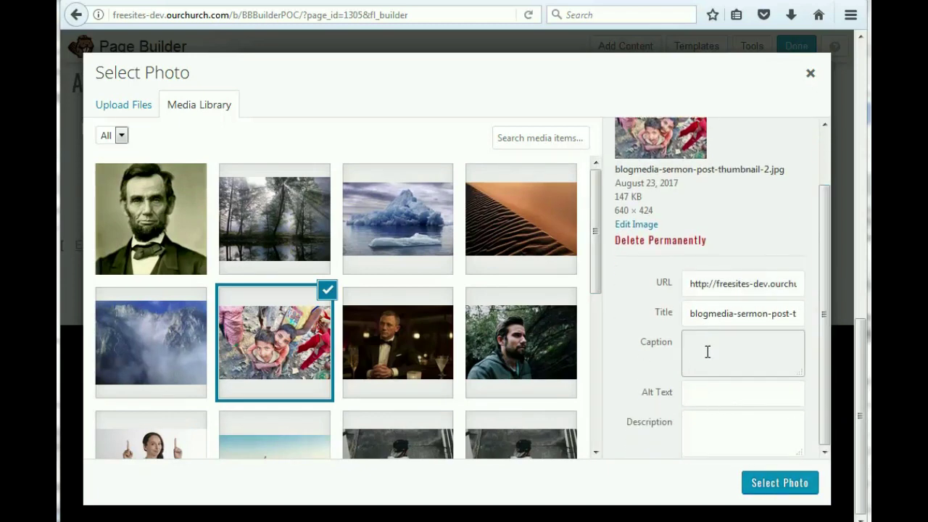
pyautogui.write('Give Online')
pyautogui.click(780, 483)
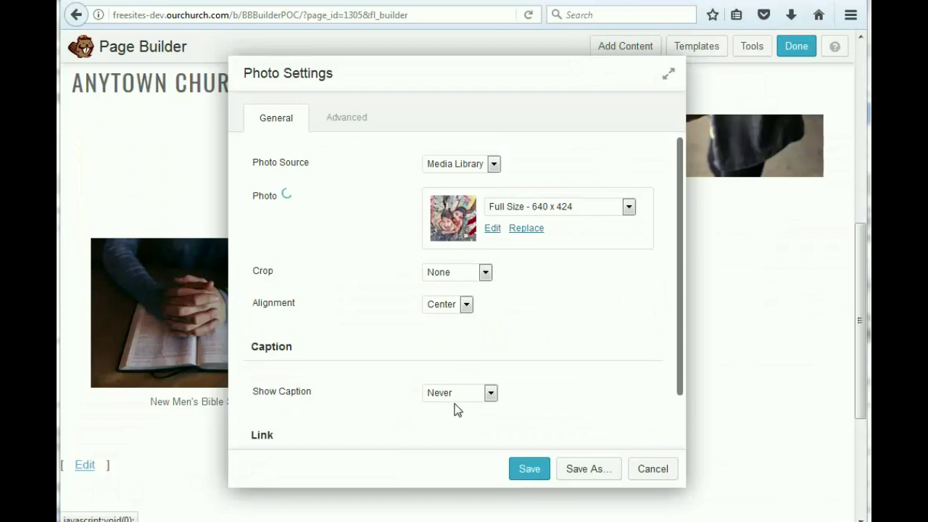
# Show the third column photo's caption below the photo and save the module
pyautogui.click(459, 395)
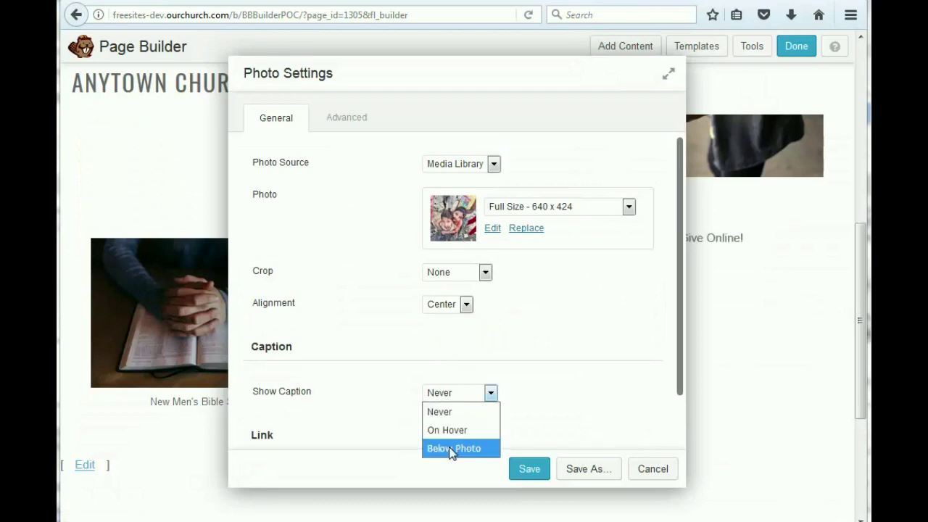
pyautogui.click(453, 448)
pyautogui.click(528, 469)
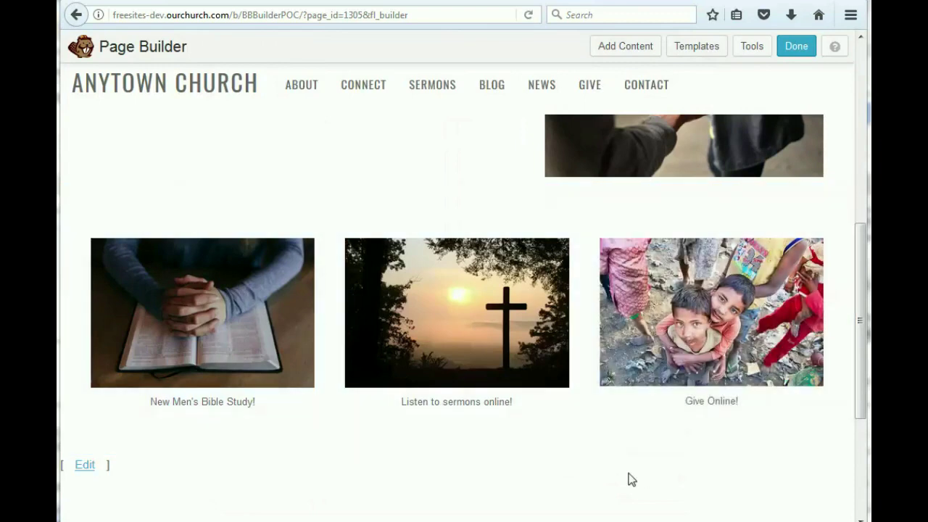
# Finish editing the Test Page and publish the changes
pyautogui.scroll(8, 630, 481)
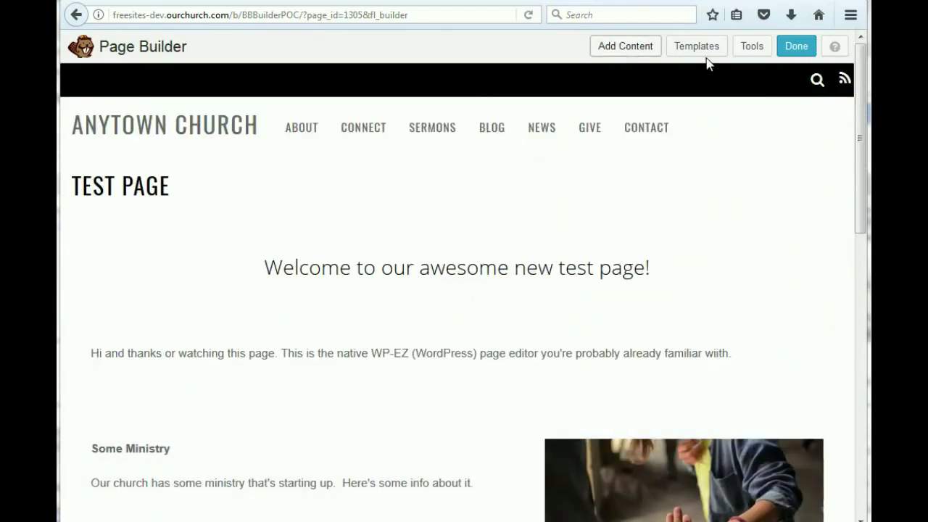
pyautogui.click(792, 50)
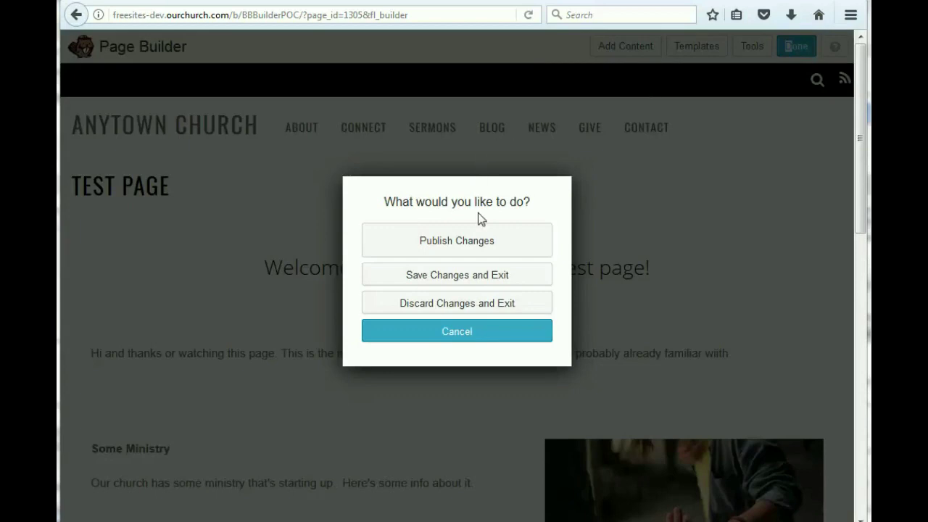
pyautogui.click(448, 246)
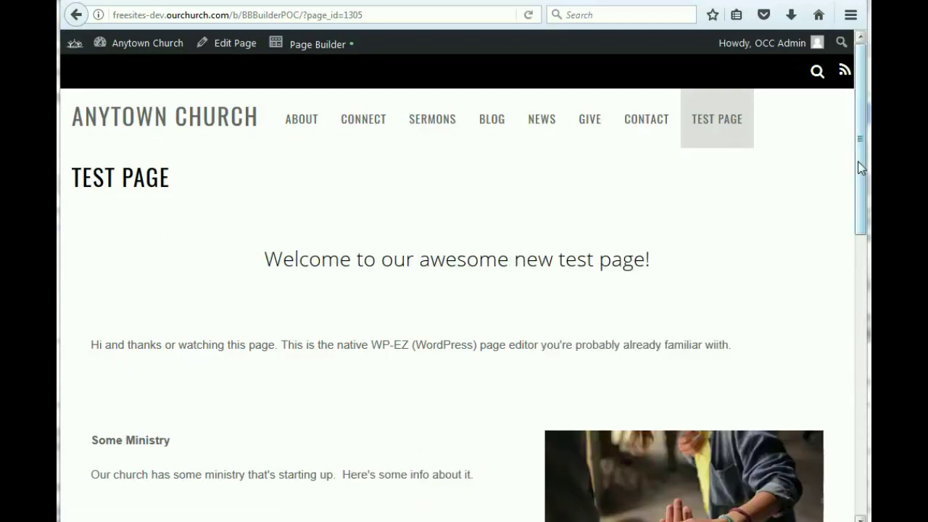
# Examine the published Test Page from its welcome heading down to the three-column row of captioned photos
pyautogui.moveTo(858, 148); pyautogui.dragTo(845, 130)
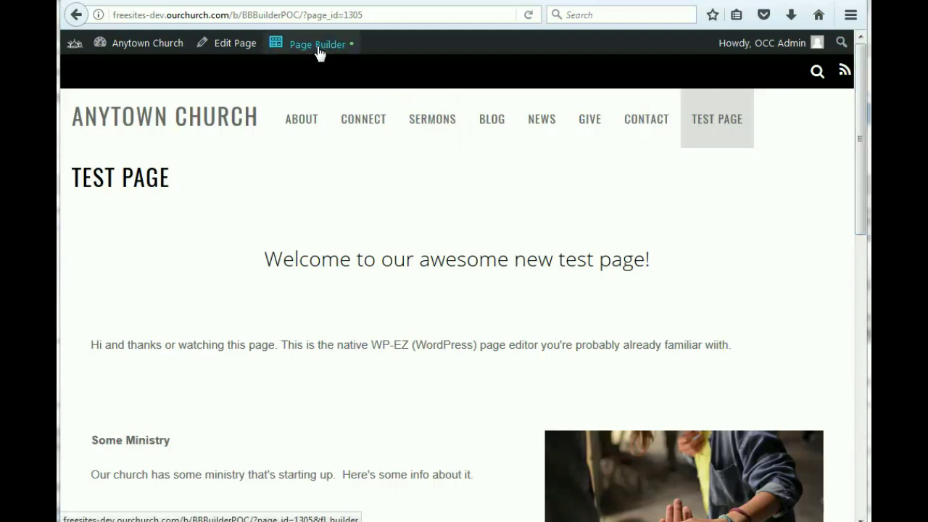
pyautogui.moveTo(862, 203); pyautogui.dragTo(864, 318)
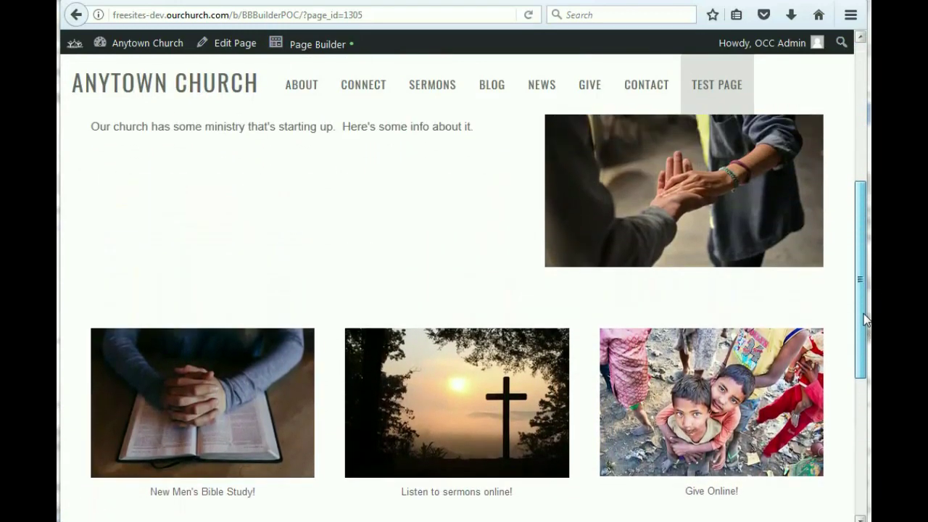
pyautogui.scroll(4, 441, 287)
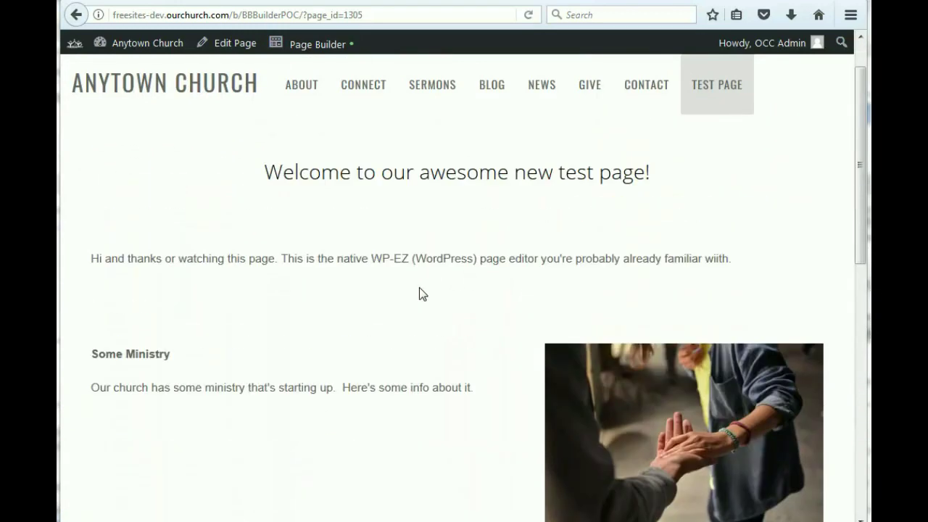
pyautogui.scroll(-4, 416, 334)
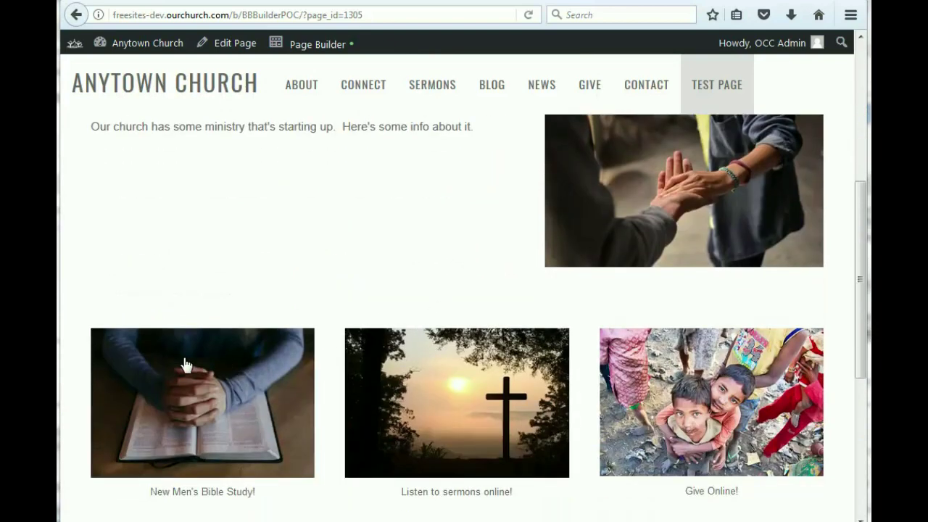
pyautogui.scroll(3, 341, 351)
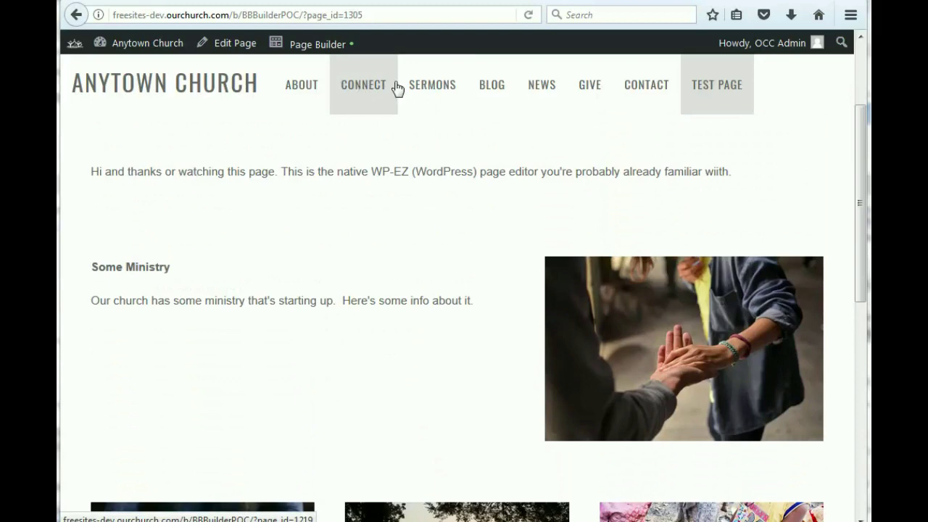
# Visit the site's About and Connect pages and look through their row layouts and content
pyautogui.click(302, 94)
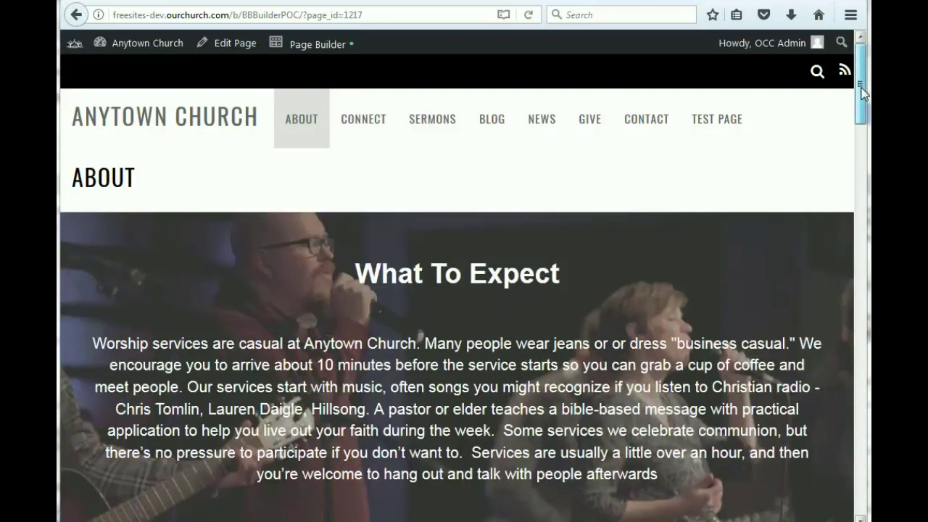
pyautogui.moveTo(863, 94); pyautogui.dragTo(680, 58)
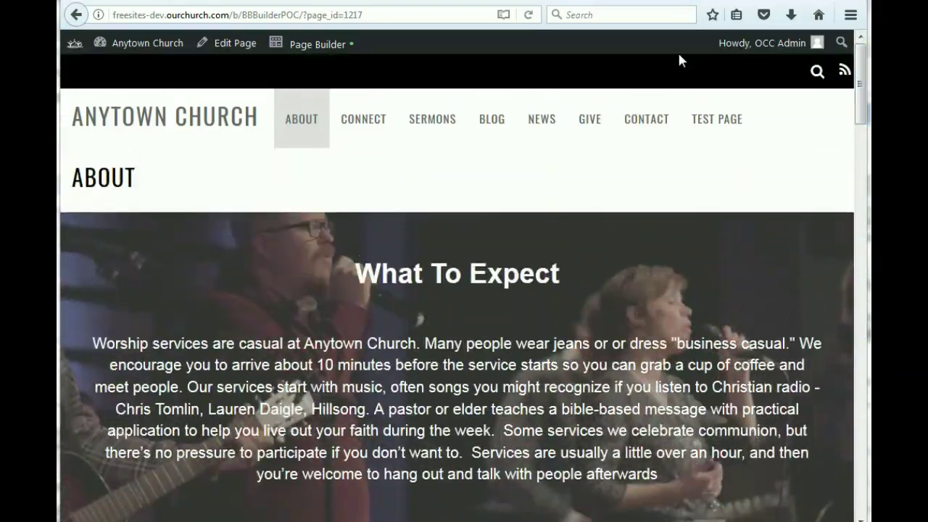
pyautogui.click(364, 124)
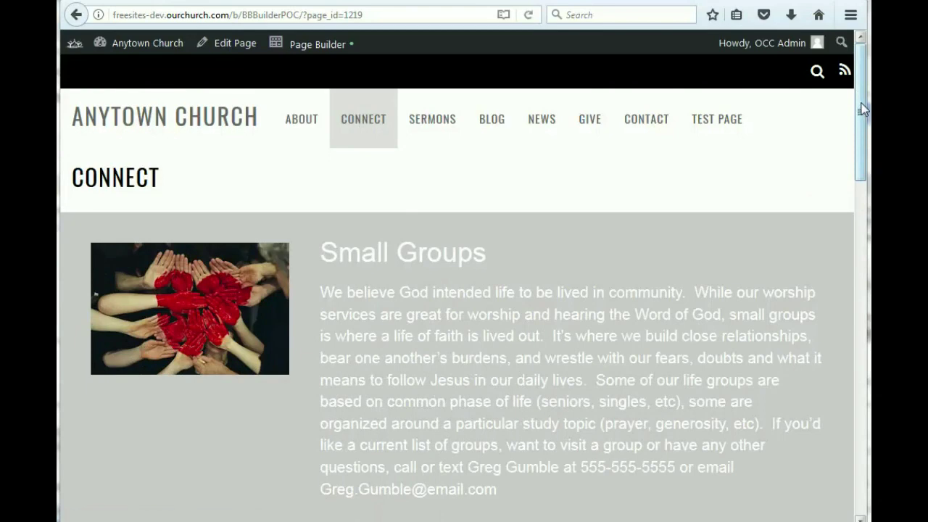
pyautogui.moveTo(863, 109); pyautogui.dragTo(862, 87)
# Return to the Test Page and view its ministry section and three-column photo row
pyautogui.click(703, 138)
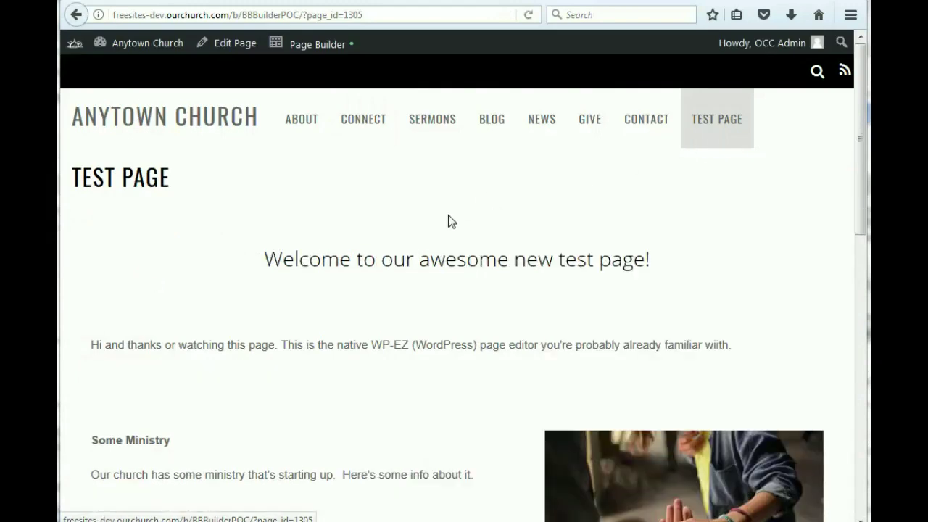
pyautogui.scroll(-3, 368, 374)
pyautogui.scroll(-4, 368, 374)
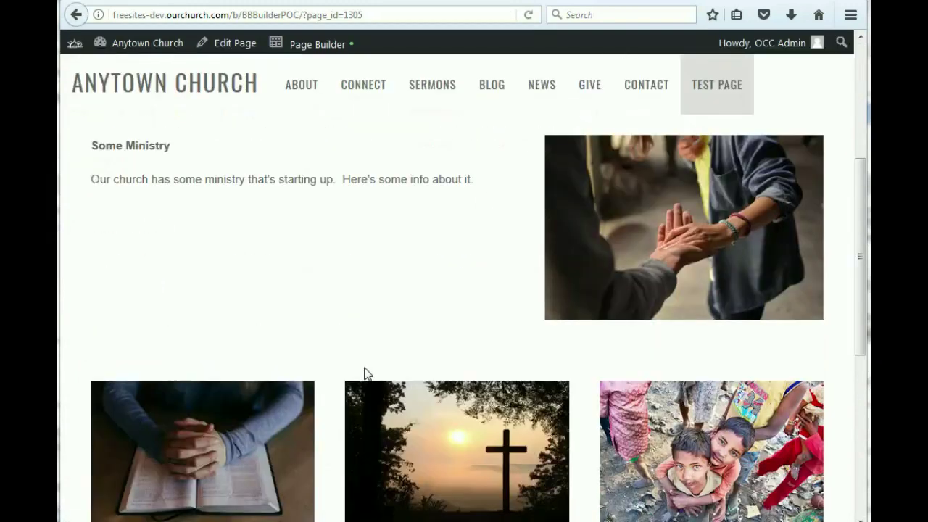